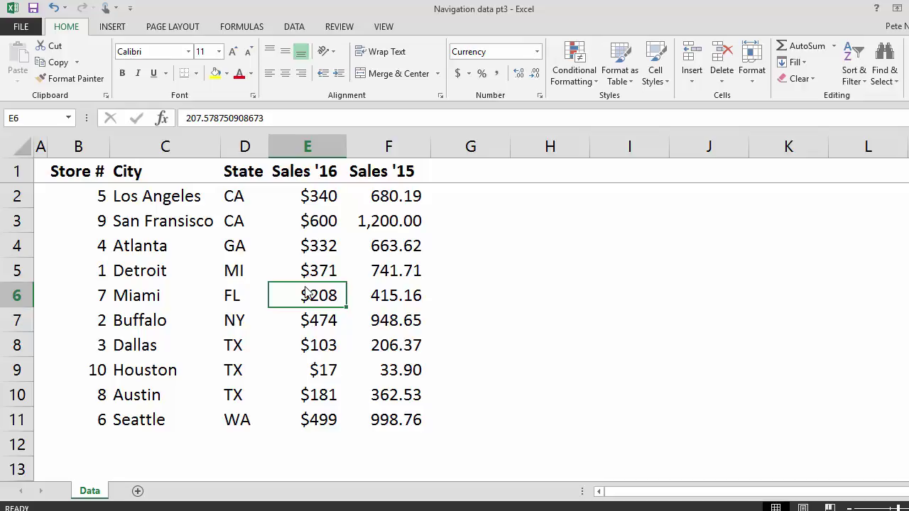
Total the Sales '16 and Sales '15 columns in E12 and F12 with AutoSum over rows 2 to 11.
key("ctrl+Down")
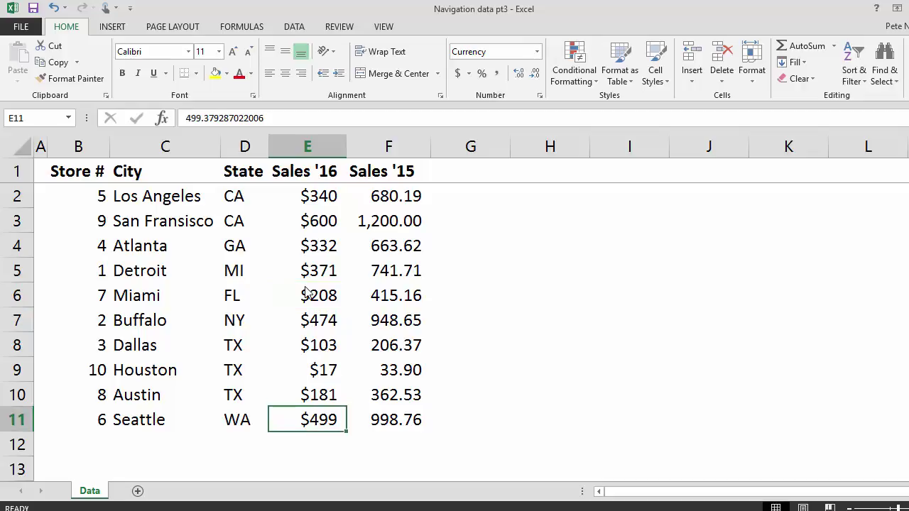
key("Down")
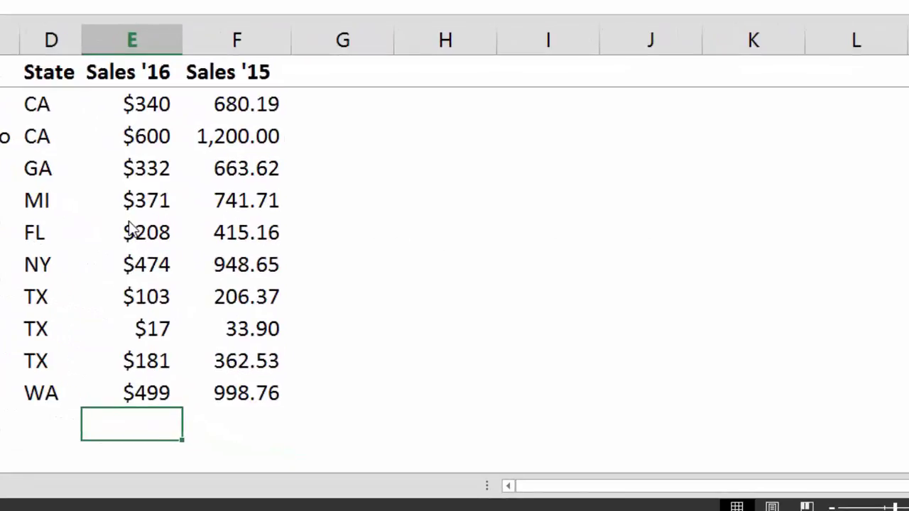
key("alt+equal")
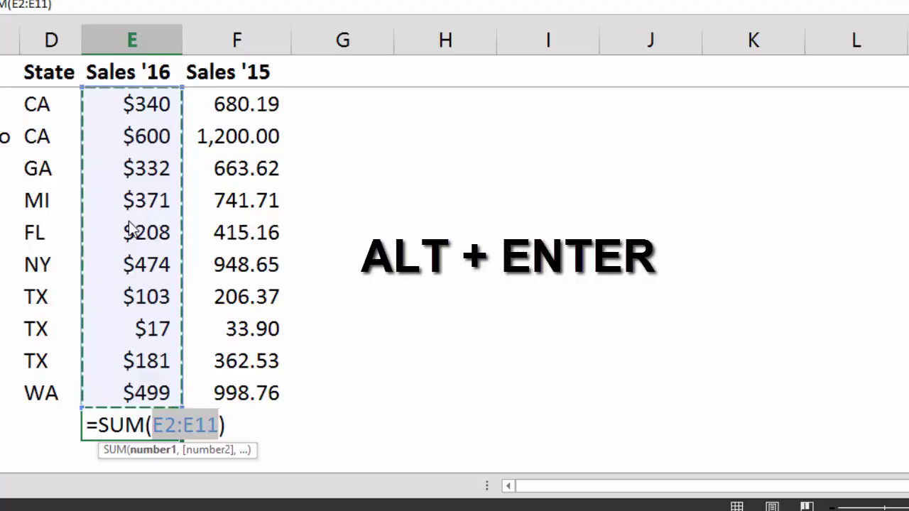
key("Tab")
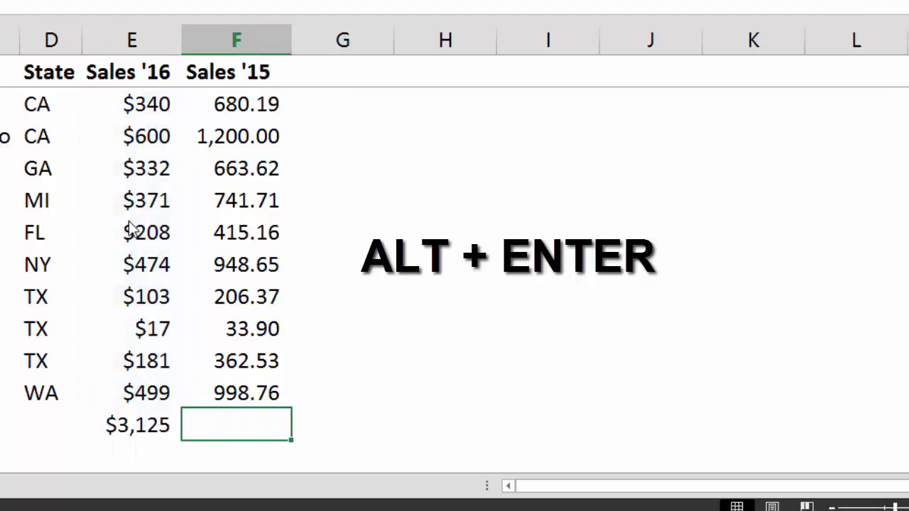
key("alt+equal")
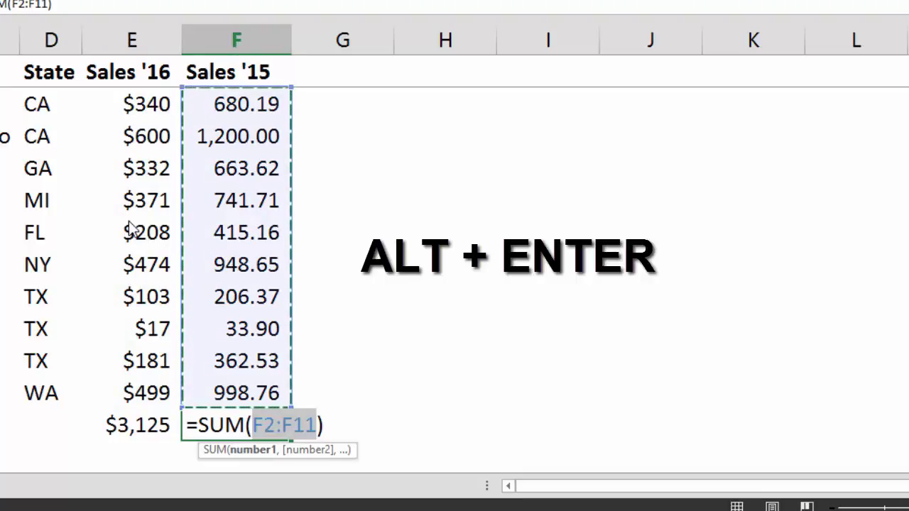
key("Return")
Sum the Los Angeles store's two sales figures, E2:F2, in cell G2 with AutoSum.
key("Up")
key("Up")
key("Up")
key("Up")
key("Up")
key("Up")
key("Up")
key("Up")
key("Up")
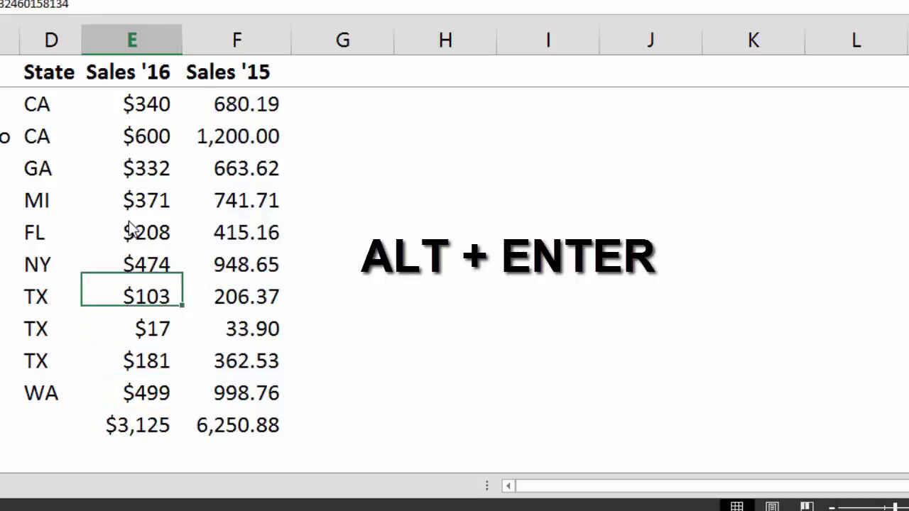
key("Up")
key("Up")
key("Right")
key("Right")
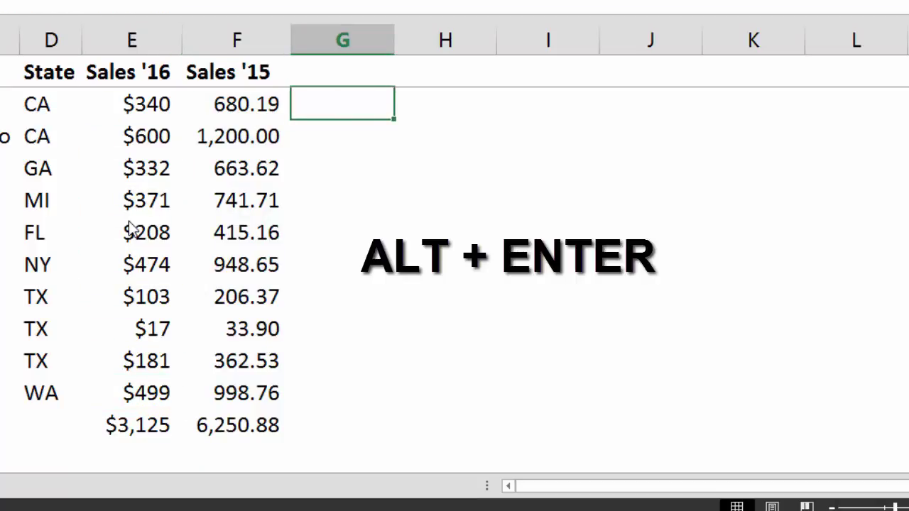
key("alt+equal")
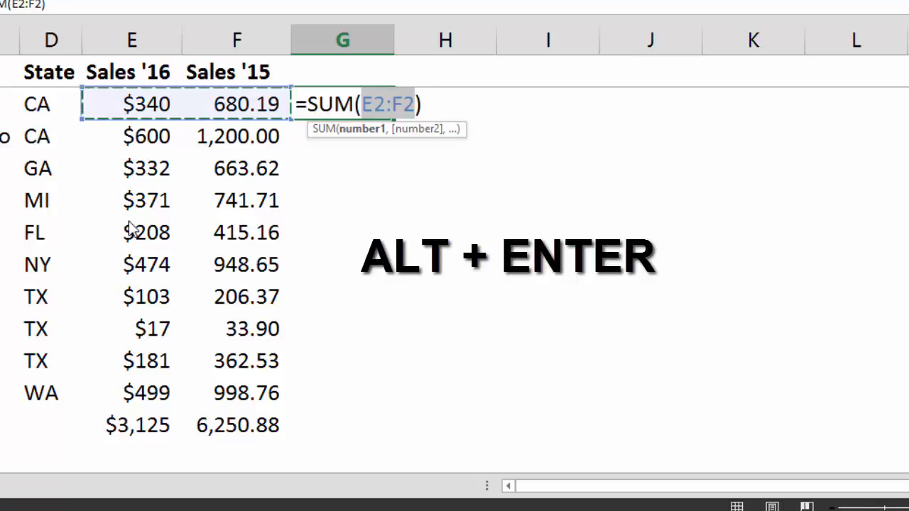
key("Return")
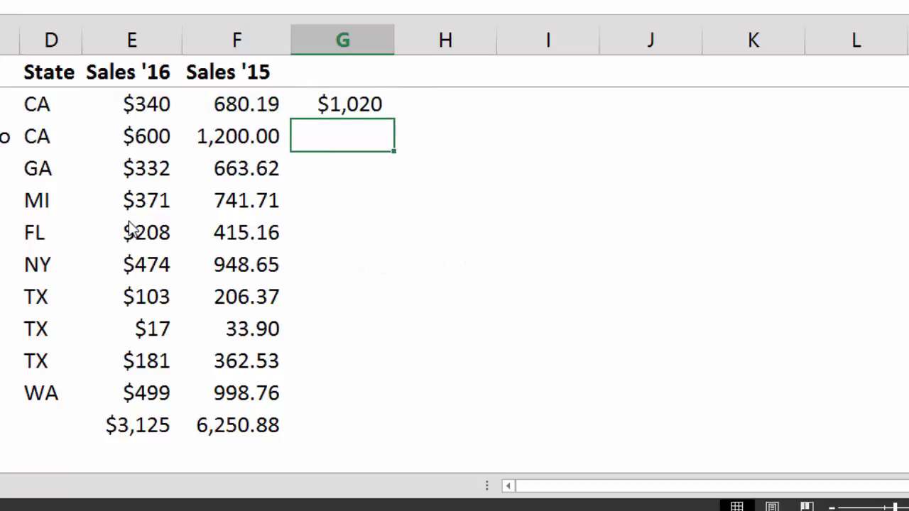
Start a VLOOKUP formula in cell H4 using the suggested function name.
key("Right")
key("Down")
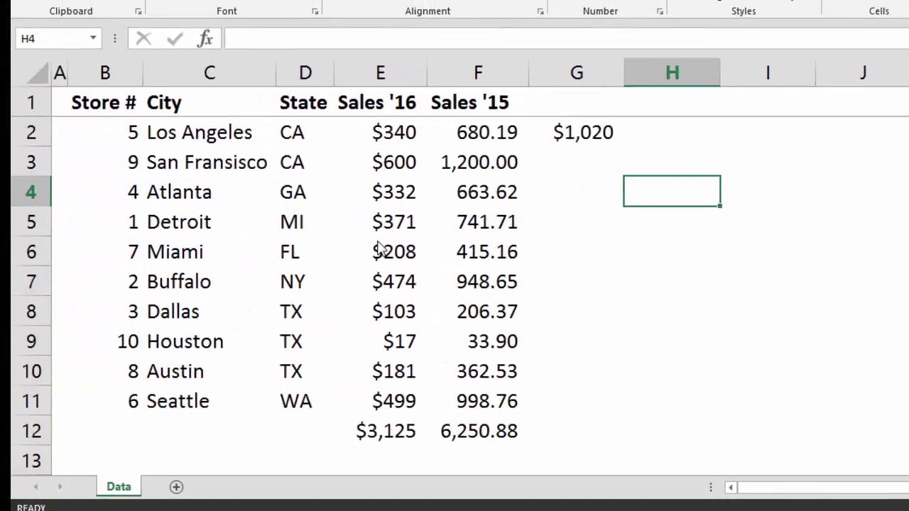
type("=v")
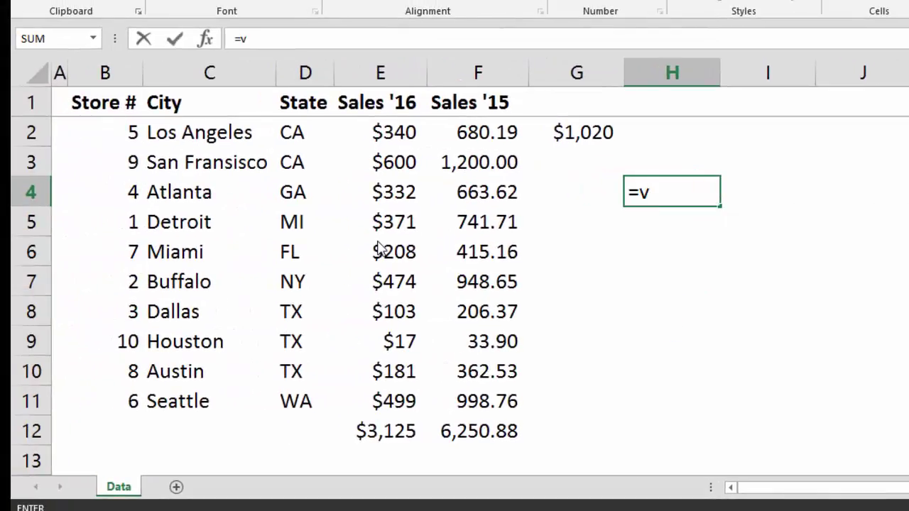
type(";")
key("BackSpace")
type("l")
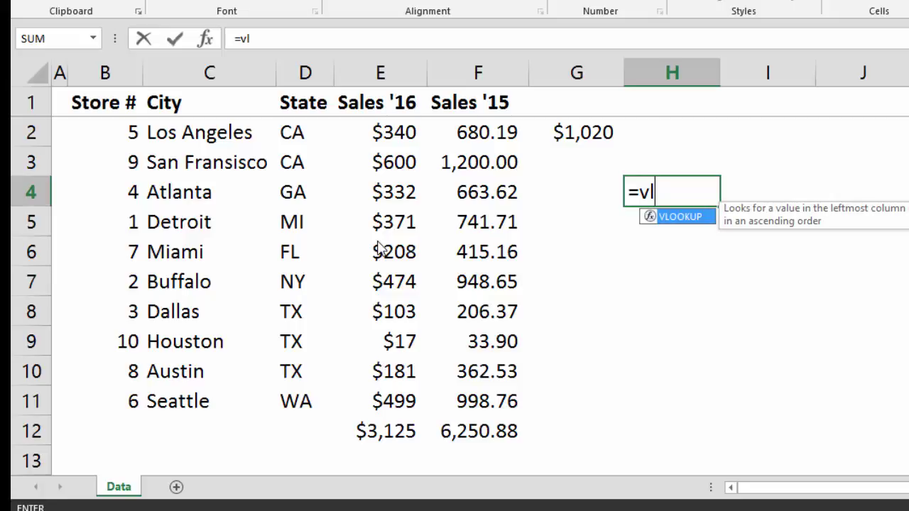
type("ook")
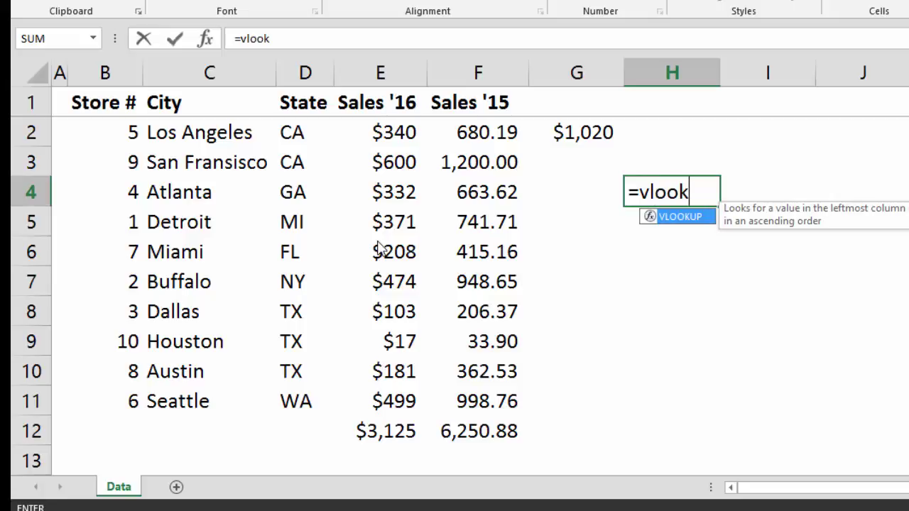
key("BackSpace")
key("BackSpace")
key("BackSpace")
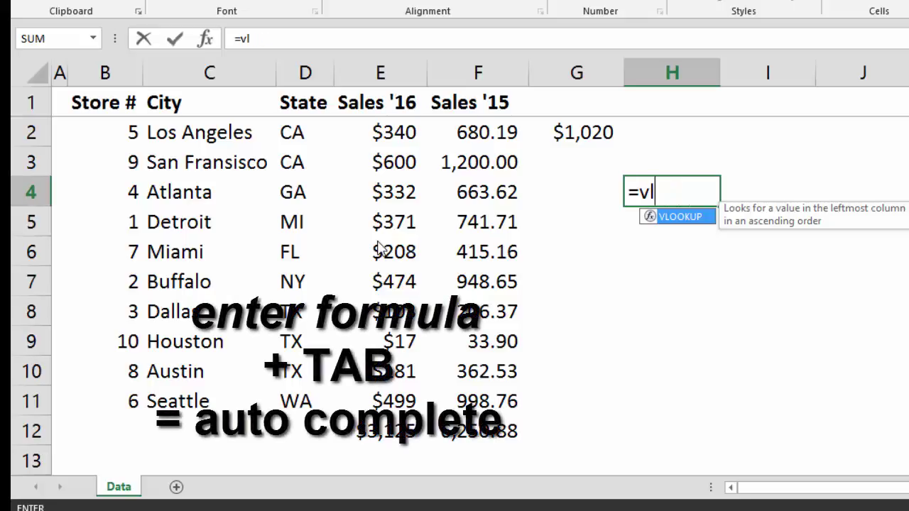
key("Tab")
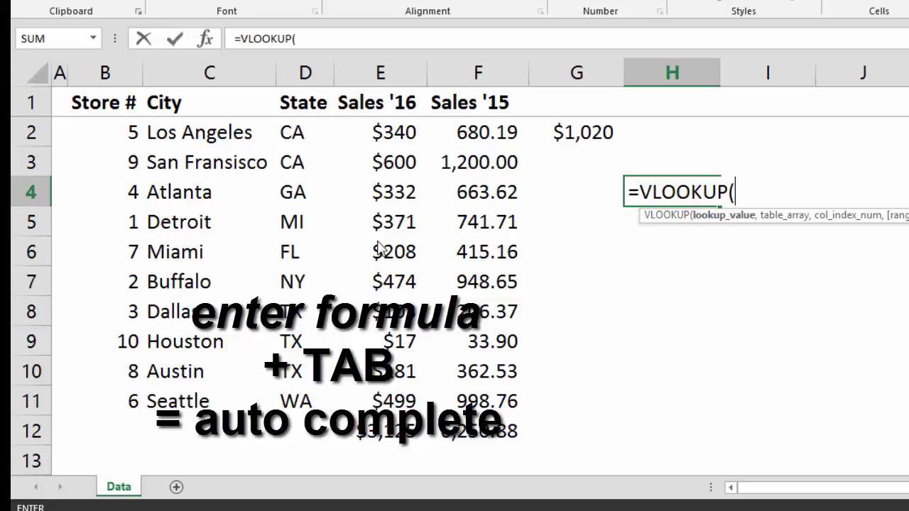
Give the VLOOKUP the lookup value 9 and the table range B2:F11.
type("9,")
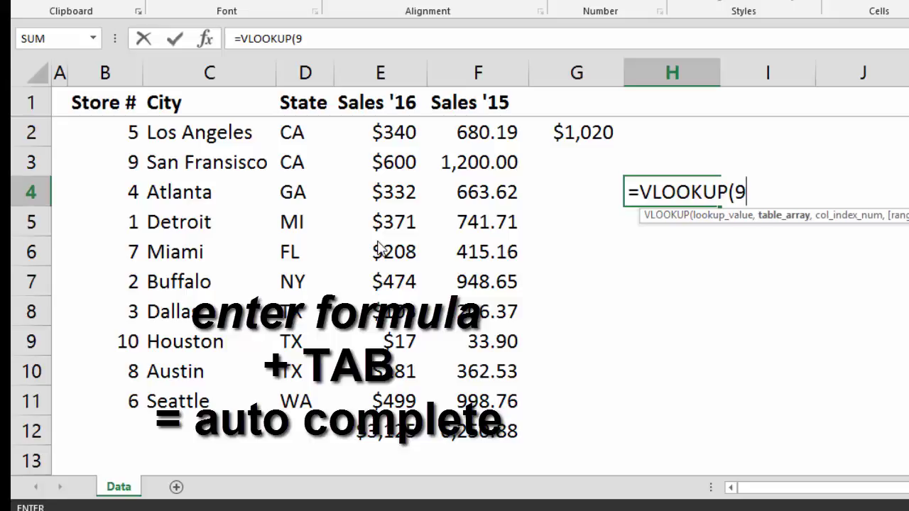
key("Left")
key("Left")
key("Left")
key("Left")
key("Left")
key("Left")
key("Up")
key("Up")
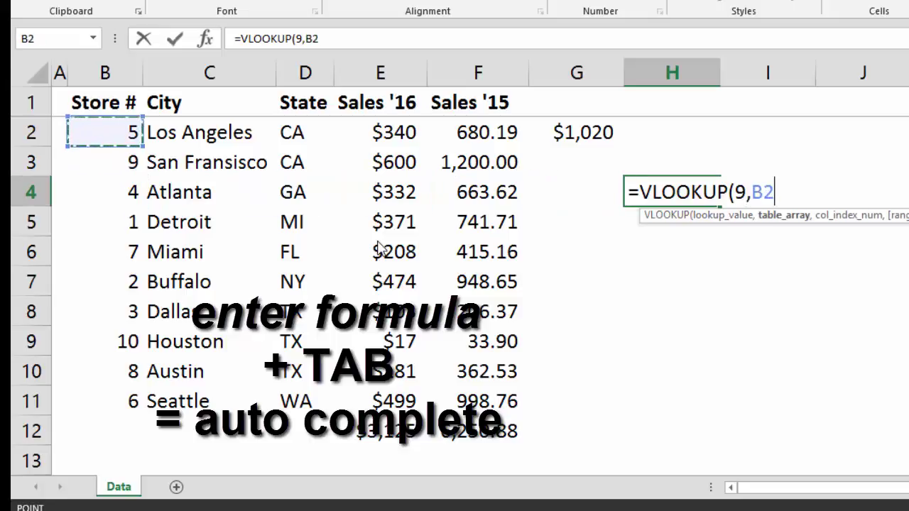
key("ctrl+shift+Right")
key("shift+Left")
key("ctrl+shift+Down")
key("shift+Up")
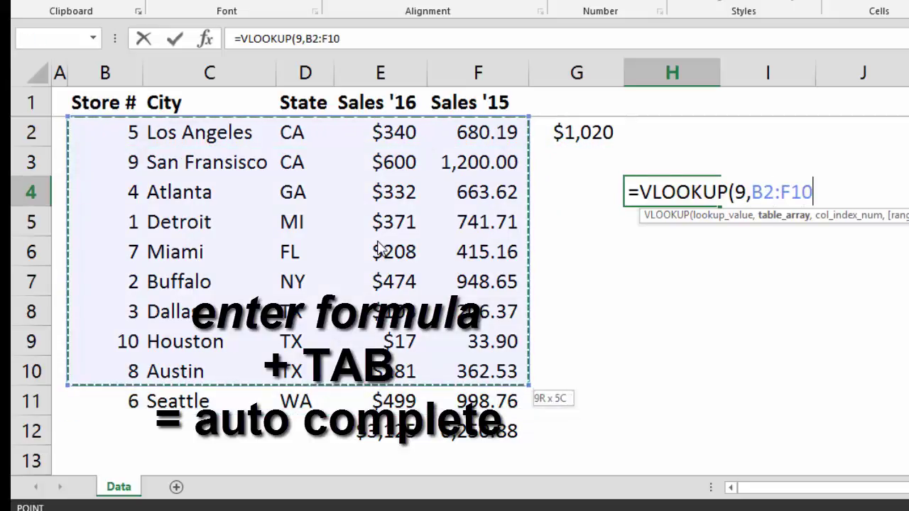
key("shift+Down")
Finish the VLOOKUP with column index 4 and range lookup 0, and enter the formula.
type(",4,0")
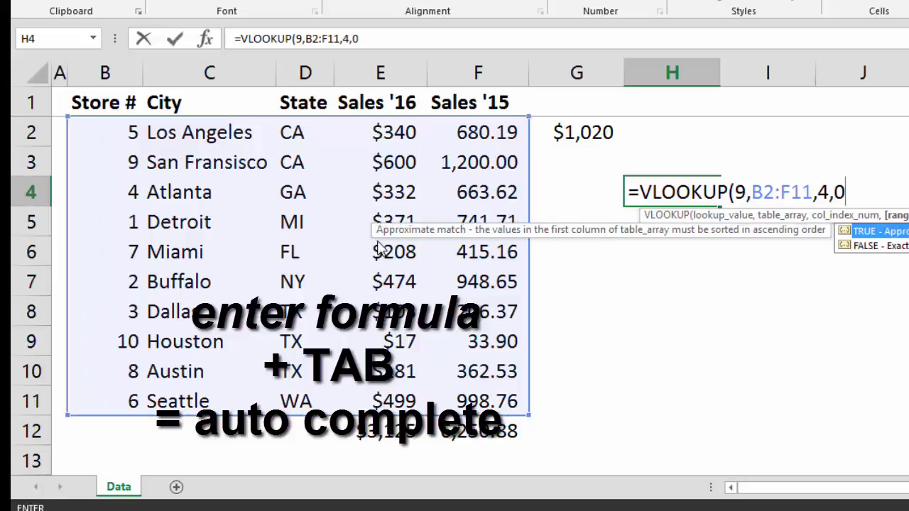
type(")")
key("Return")
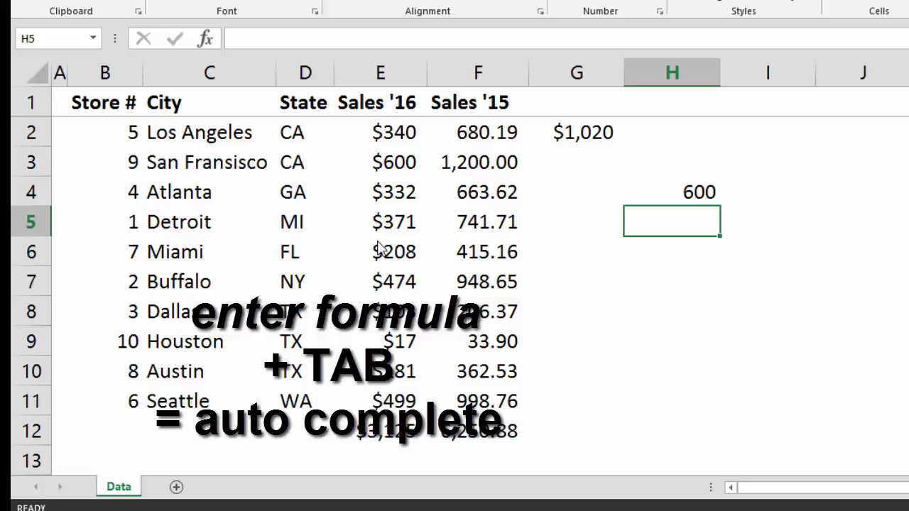
Start a formula in cell H5 with SUMIFS, chosen from the suggested SUM functions.
type("=")
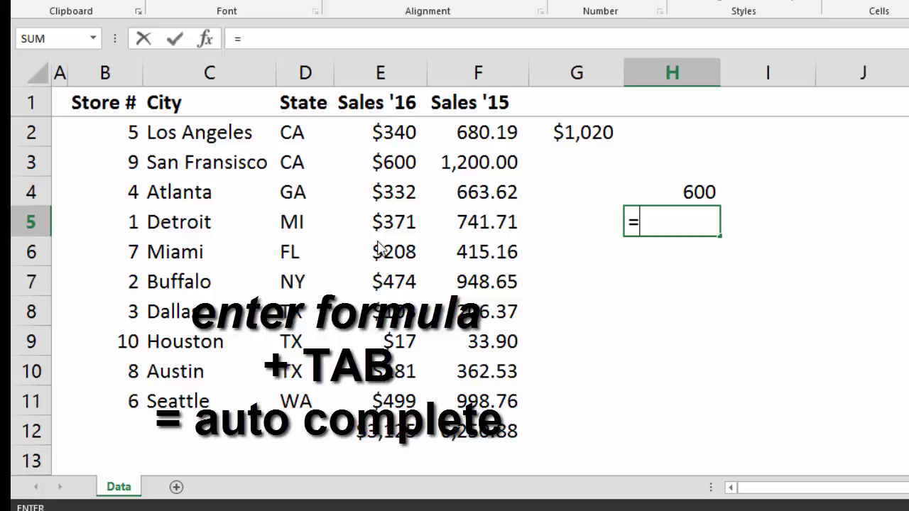
type("sum")
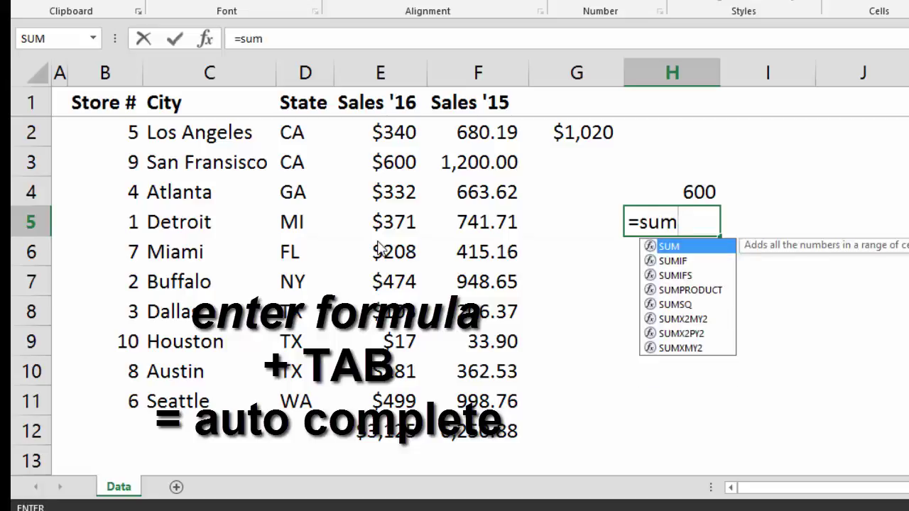
key("Down")
key("Down")
key("Down")
key("Down")
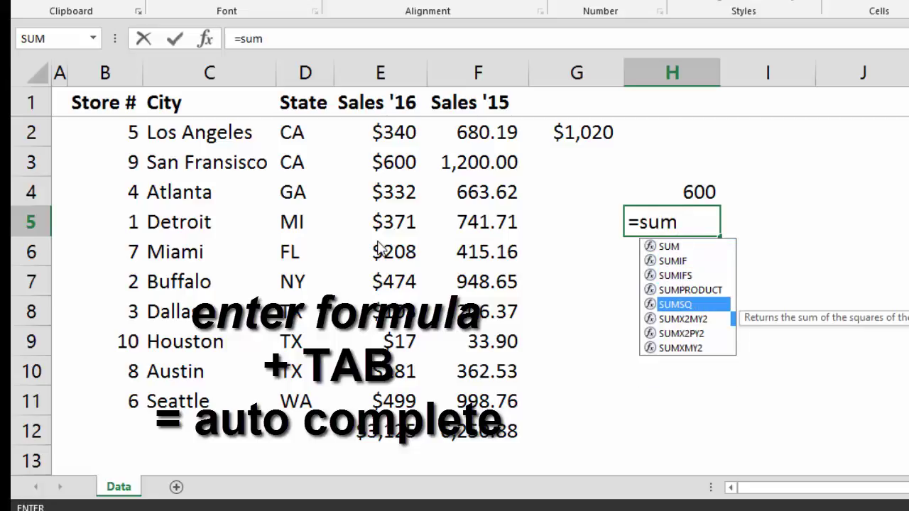
key("Down")
key("Down")
key("Up")
key("Up")
key("Up")
key("Up")
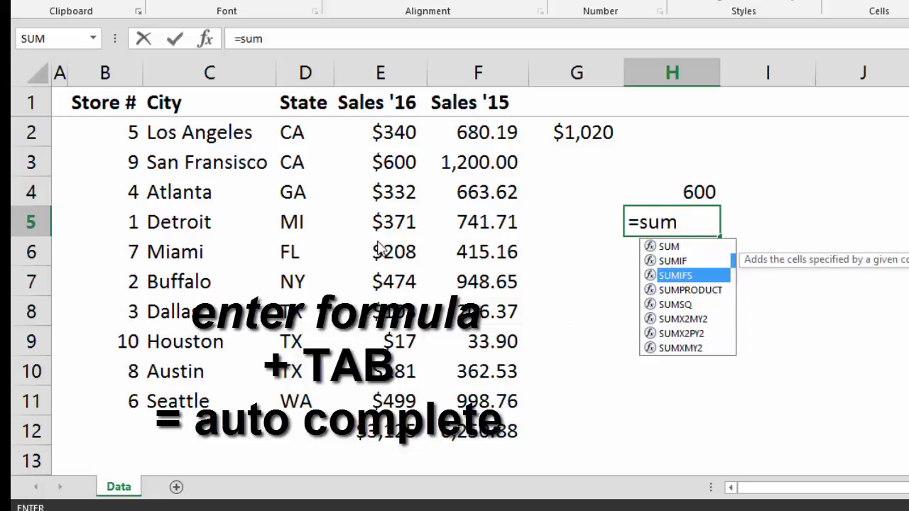
key("Up")
key("Up")
key("Down")
key("Down")
key("Down")
key("Up")
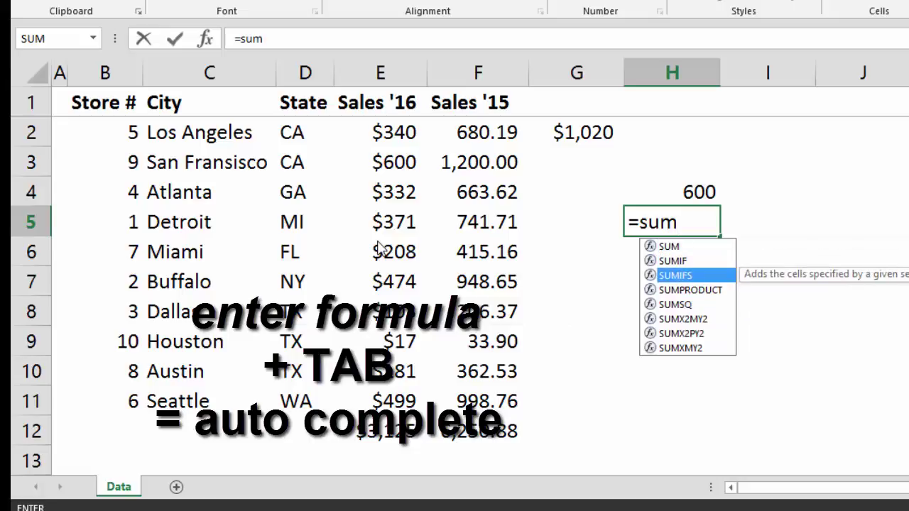
key("Tab")
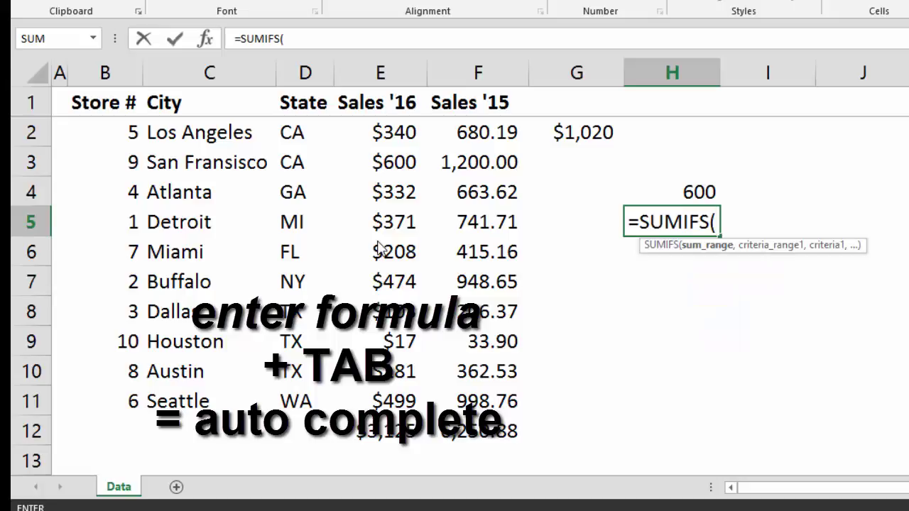
Set the SUMIFS sum range to the Sales '16 figures in E2:E11.
key("Left")
key("Up")
key("Left")
key("Up")
key("Up")
key("Left")
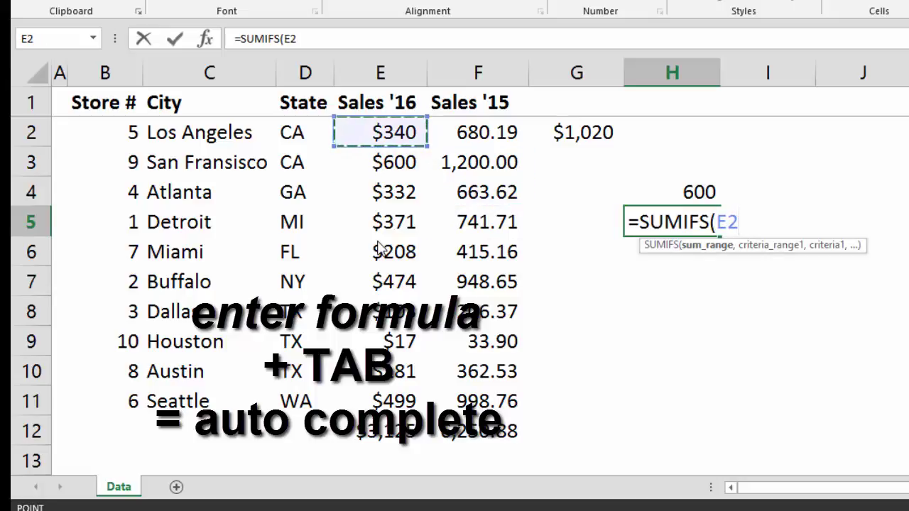
key("ctrl+shift+Down")
key("shift+Up")
type(",")
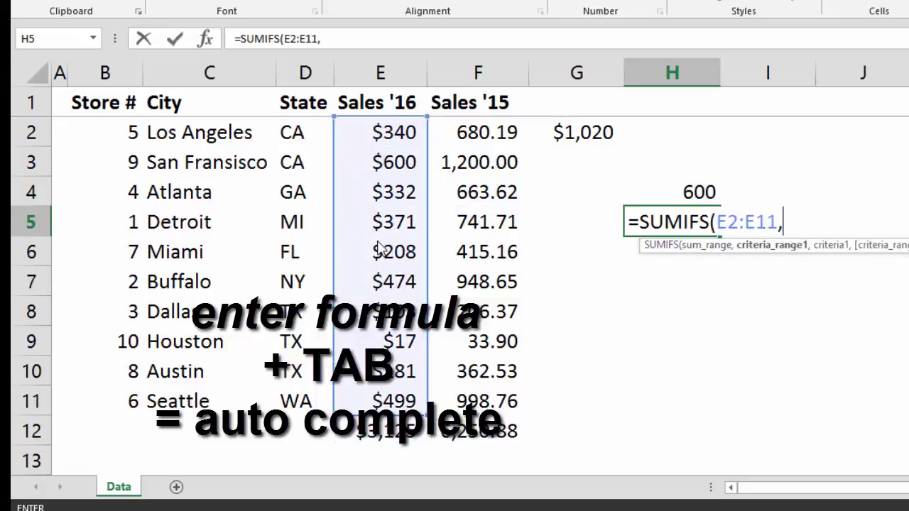
Set the criteria range to the store numbers in B2:B11 with criterion 10, and enter the SUMIFS formula.
key("Left")
key("Left")
key("Left")
key("Left")
key("Left")
key("Left")
key("Left")
key("Up")
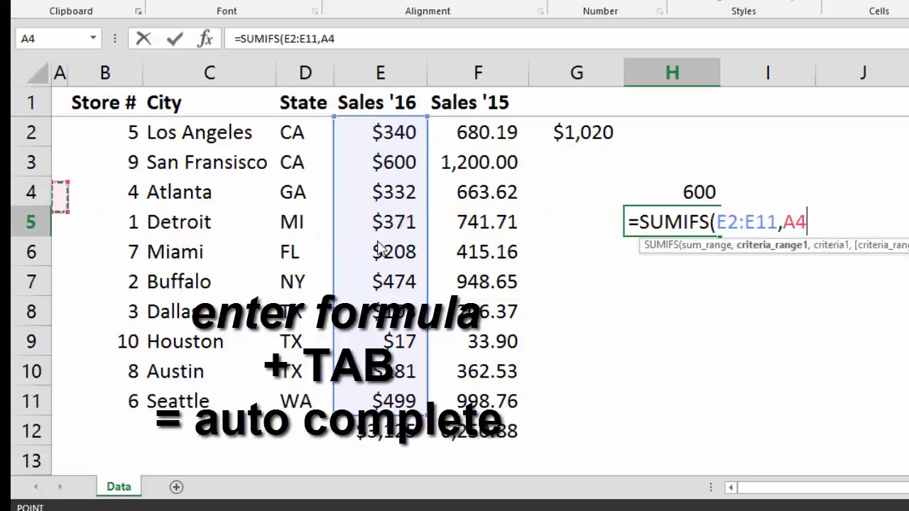
key("Right")
key("Up")
key("Up")
key("ctrl+shift+Down")
type(",")
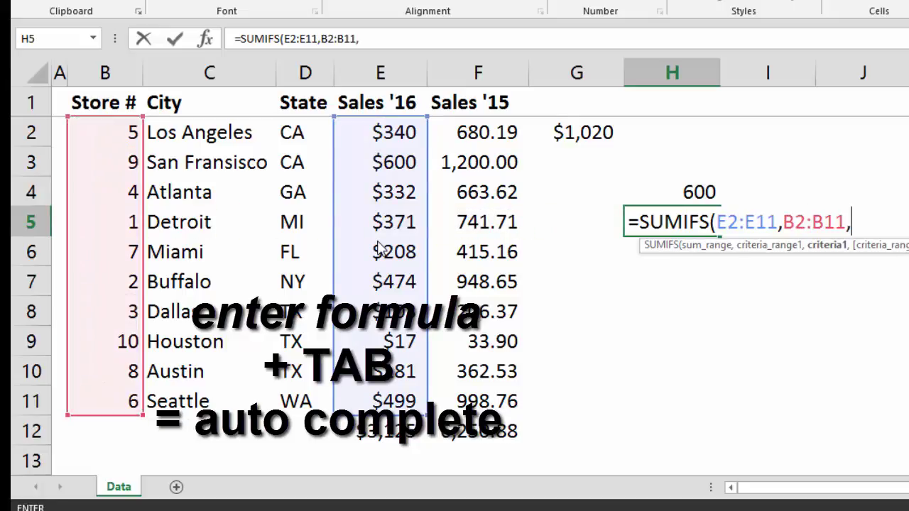
type("10)")
key("Return")
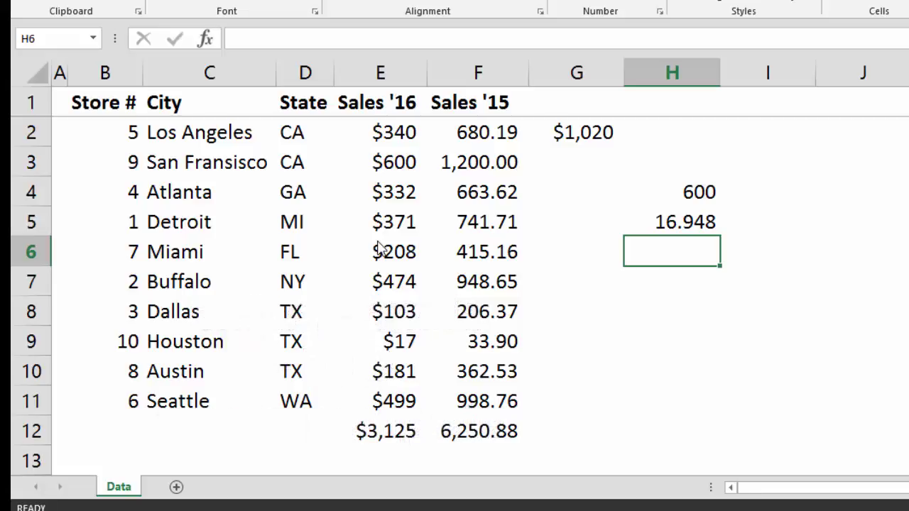
Change the store number criterion of the SUMIFS formula in cell H5 to 2.
key("Up")
key("Up")
key("Down")
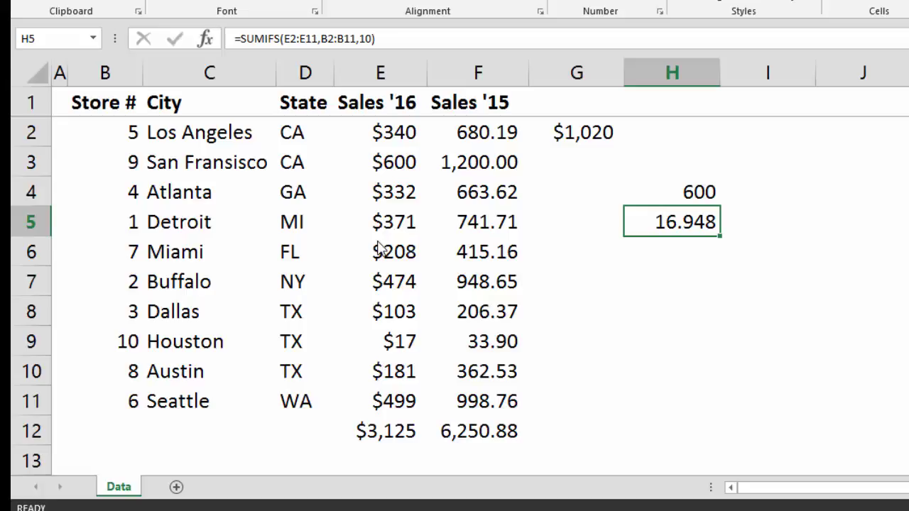
key("F2")
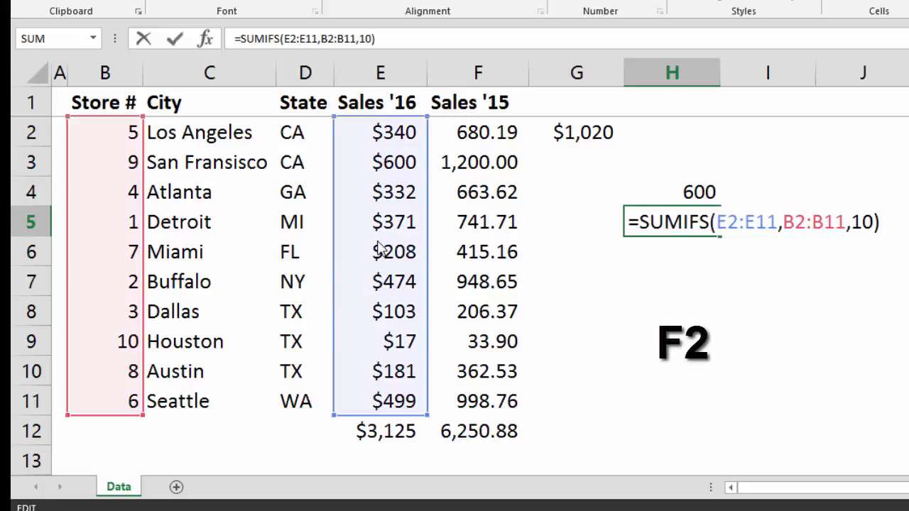
key("Left")
key("Left")
key("Left")
key("Left")
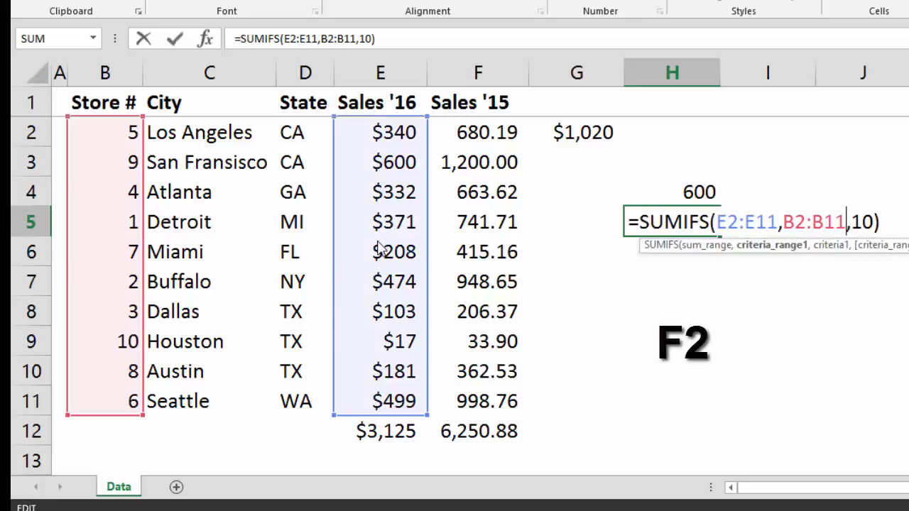
key("Left")
key("Left")
key("Left")
key("Left")
key("Left")
key("Left")
key("Left")
key("Left")
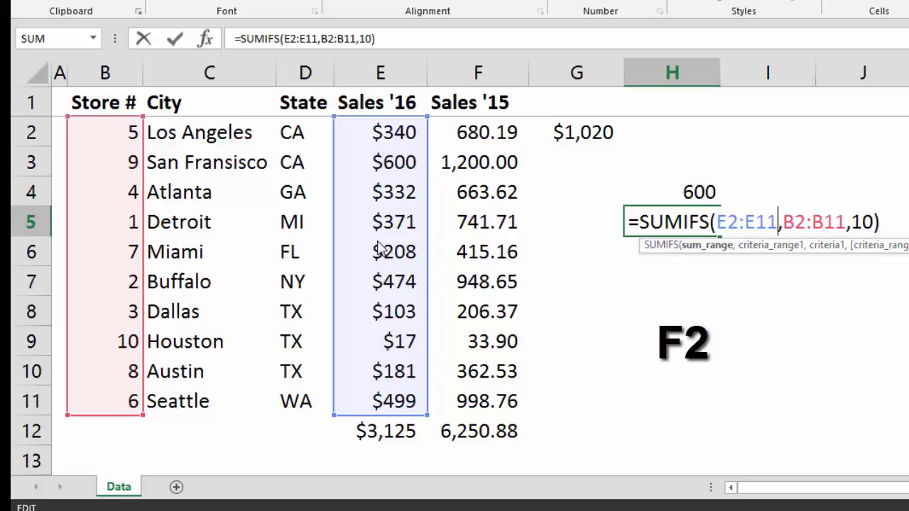
key("Left")
key("Left")
key("Left")
key("Left")
key("Left")
key("Right")
key("Left")
key("Left")
key("Left")
key("Left")
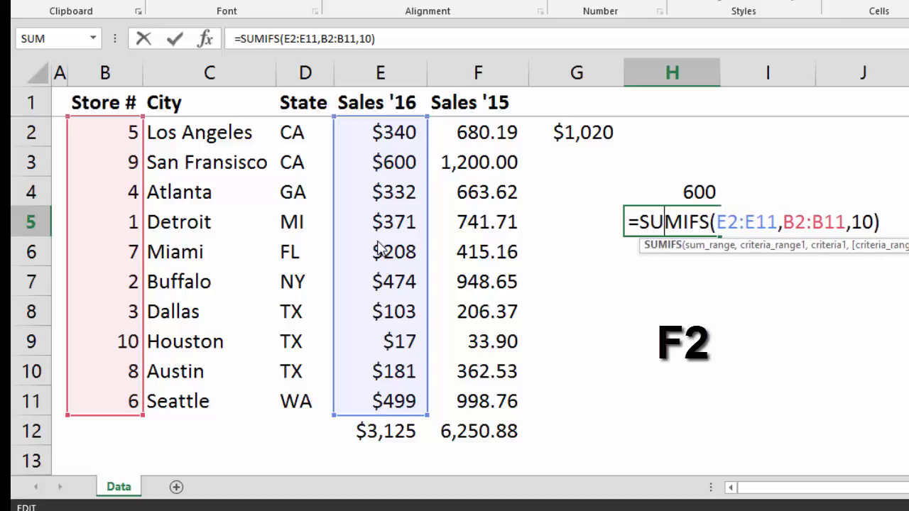
key("Right")
key("Right")
key("Right")
key("Right")
key("Right")
key("Right")
key("Right")
key("Right")
key("Right")
key("Right")
key("Right")
key("Right")
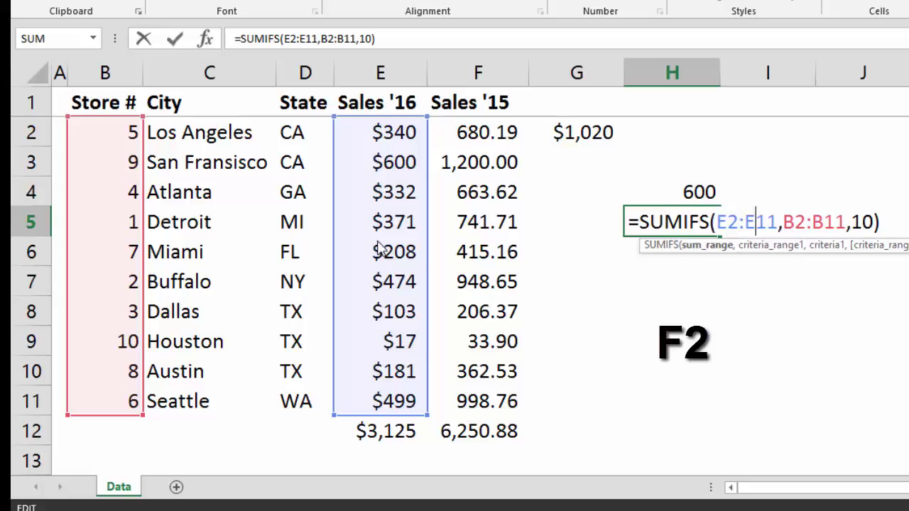
key("Right")
key("Right")
key("Right")
key("Right")
key("Right")
key("Right")
key("Right")
key("Right")
key("Right")
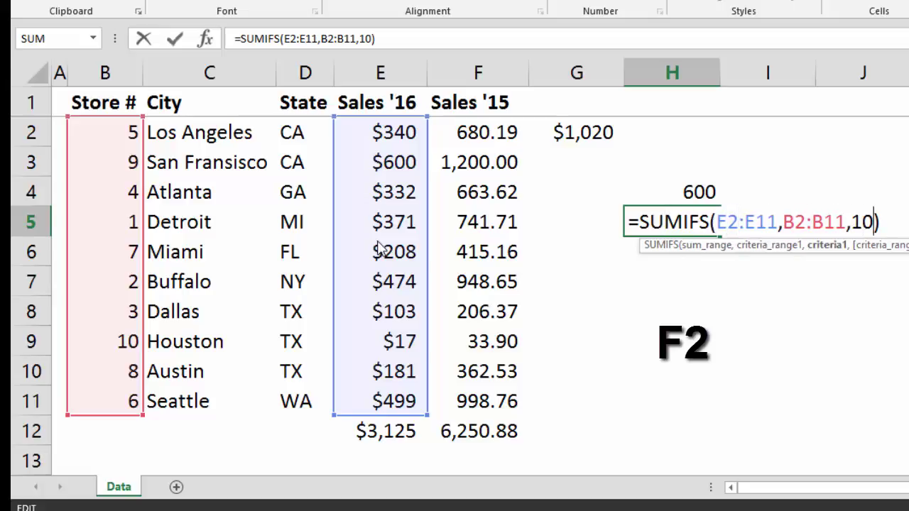
key("BackSpace")
key("BackSpace")
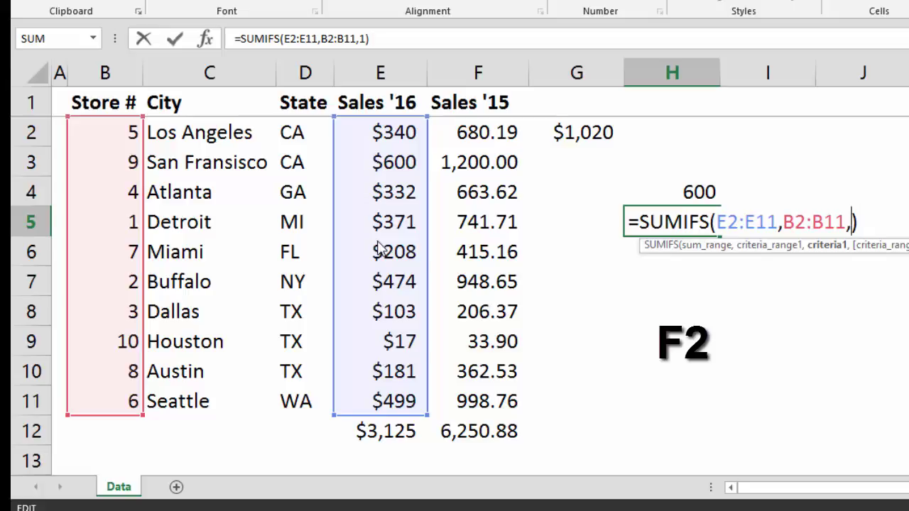
type("2")
key("Return")
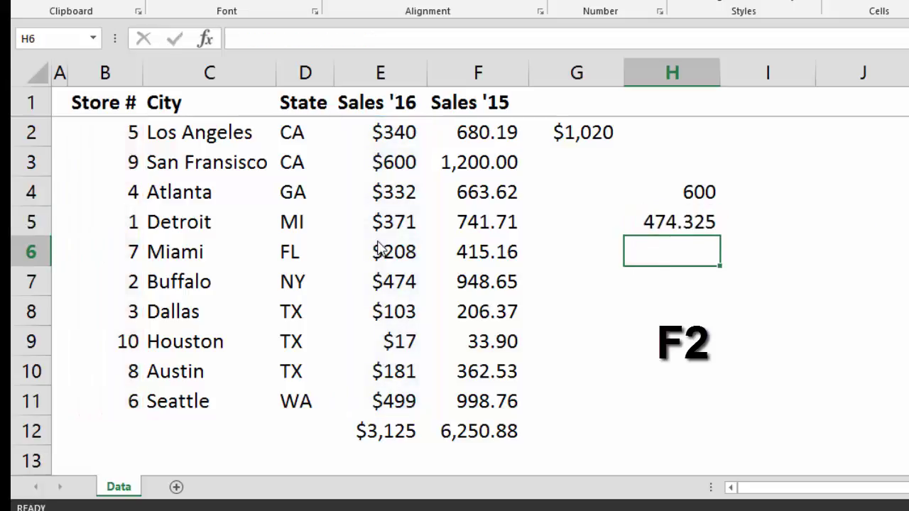
Edit the SUMIFS formula in H5 again, shortening its criteria range to B2, and discard the edit.
key("Up")
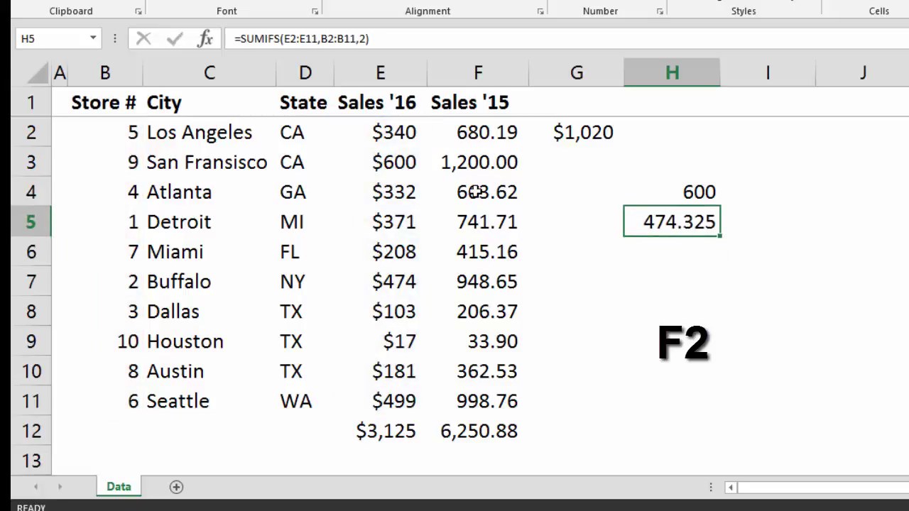
key("F2")
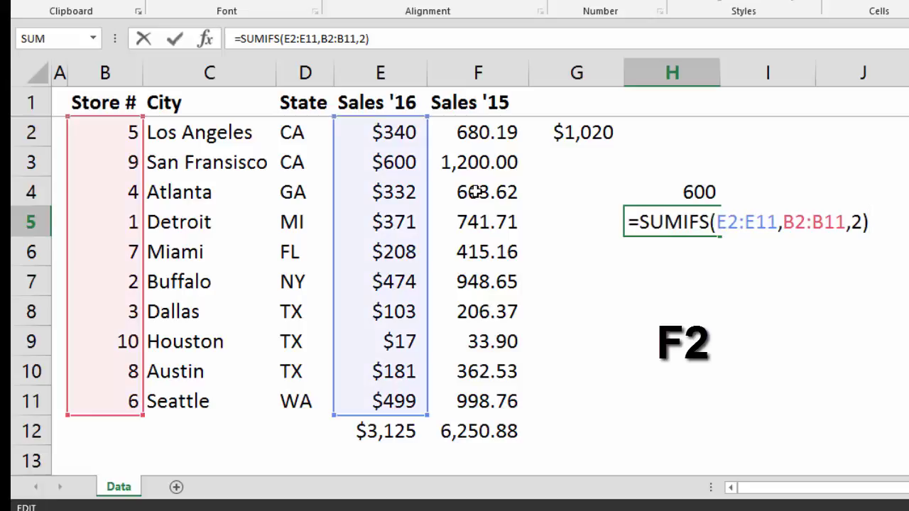
key("Left")
key("Left")
key("Left")
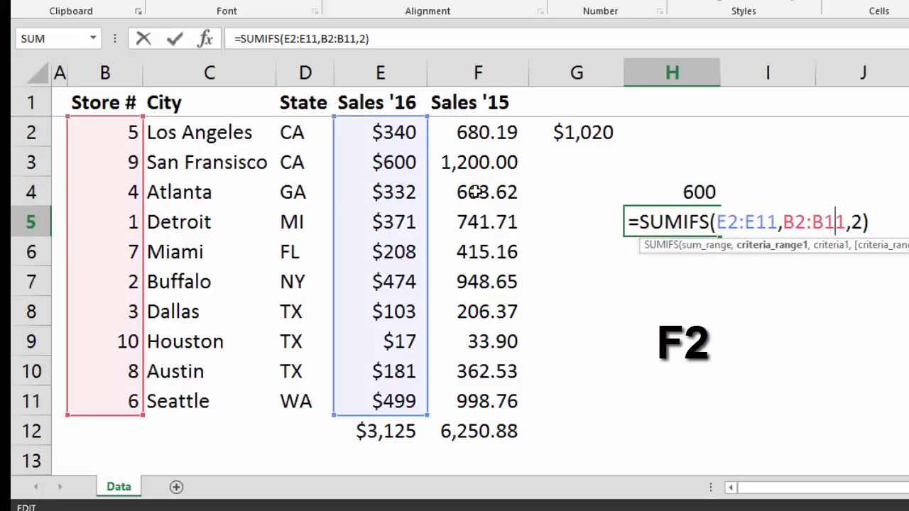
key("BackSpace")
key("BackSpace")
key("BackSpace")
key("BackSpace")
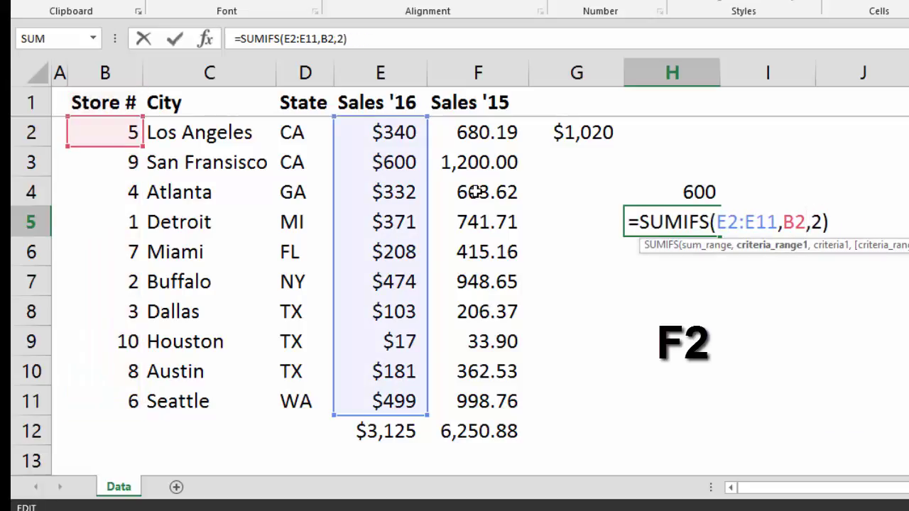
key("Escape")
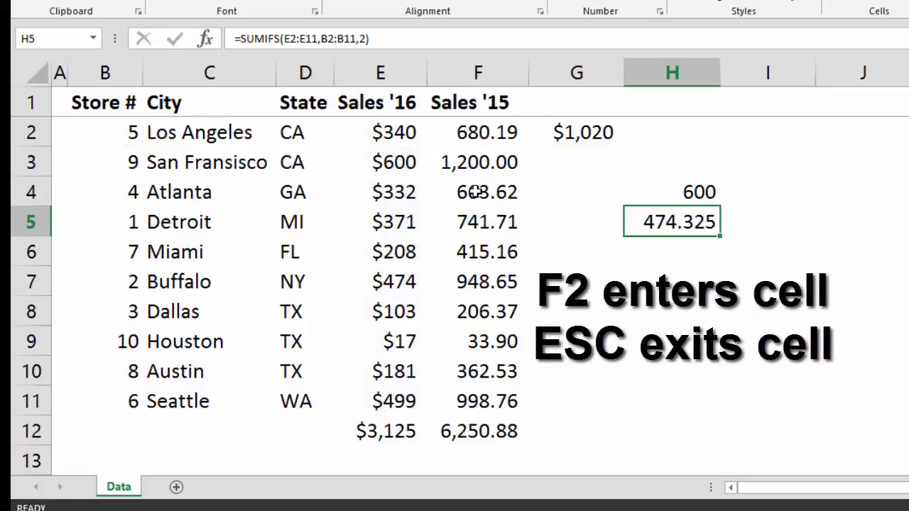
Delete the sum range's colon and the comma after it in the H5 formula, and discard the edit.
key("F2")
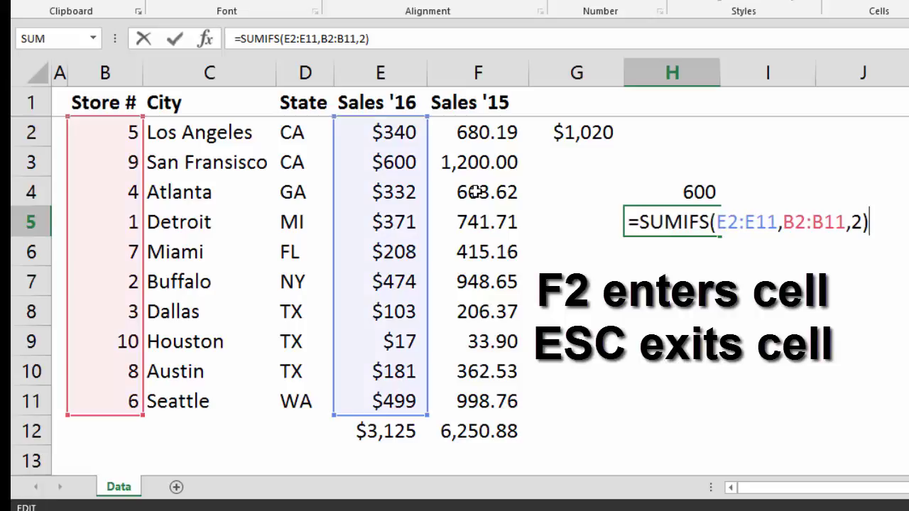
key("Left")
key("Left")
key("Left")
key("Left")
key("Left")
key("Left")
key("Left")
key("Left")
key("Left")
key("Left")
key("Left")
key("Left")
key("Left")
key("Left")
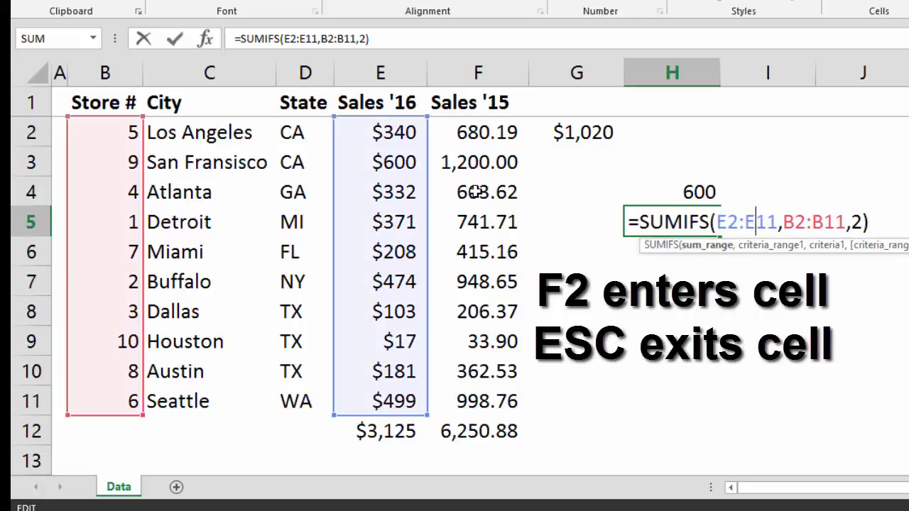
key("Delete")
key("Right")
key("Right")
key("Right")
key("Right")
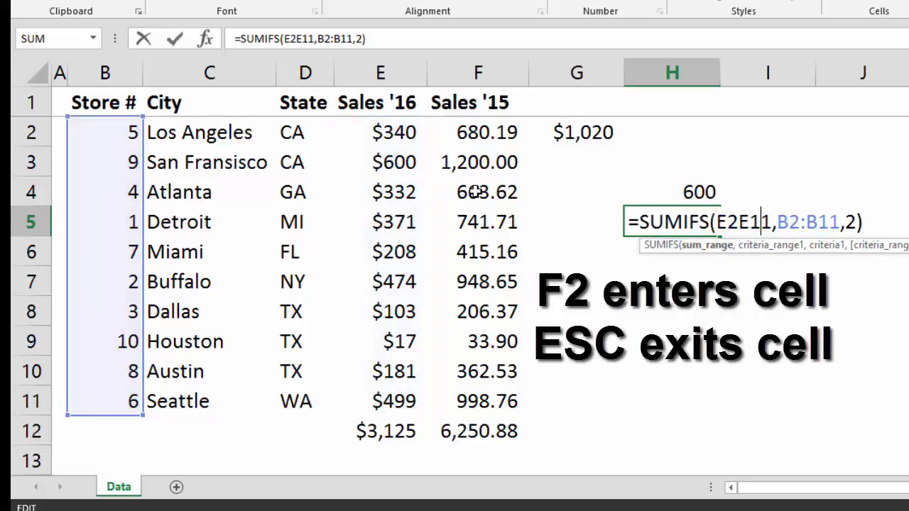
key("BackSpace")
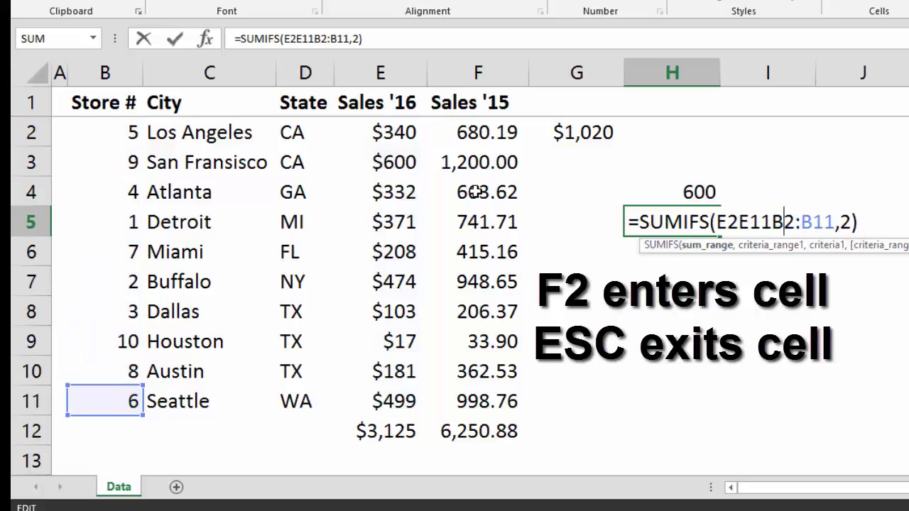
key("Escape")
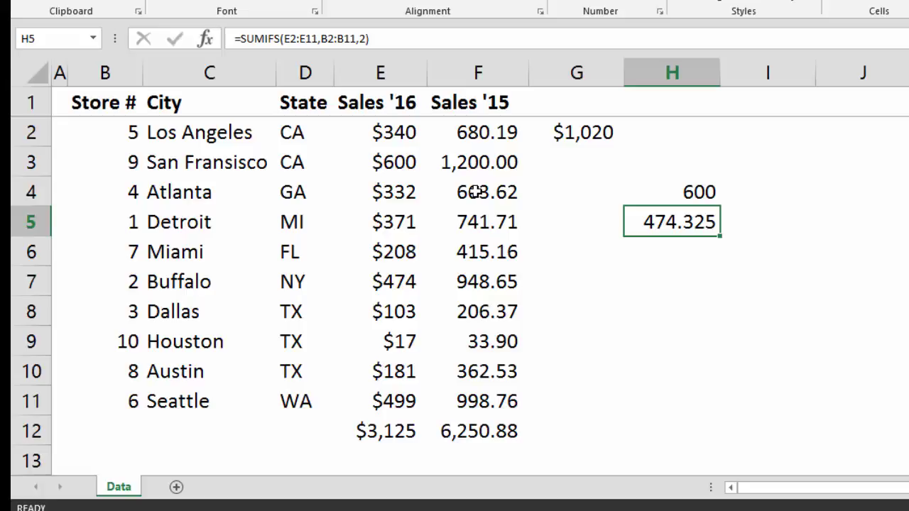
Copy the Sales '16 figures together with their total, cells E2:E12.
key("Left")
key("Left")
key("Left")
key("Up")
key("Up")
key("Up")
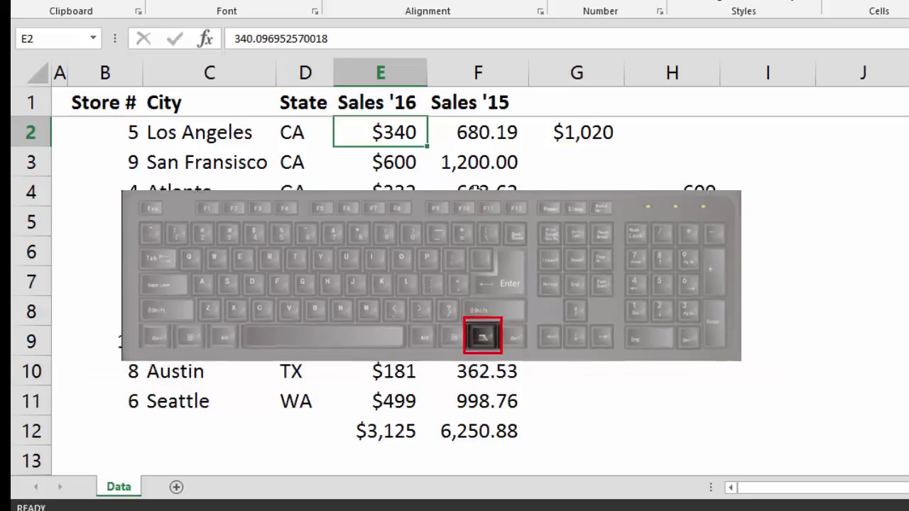
left_click_drag(379, 132, 476, 192)
key("shift+Up")
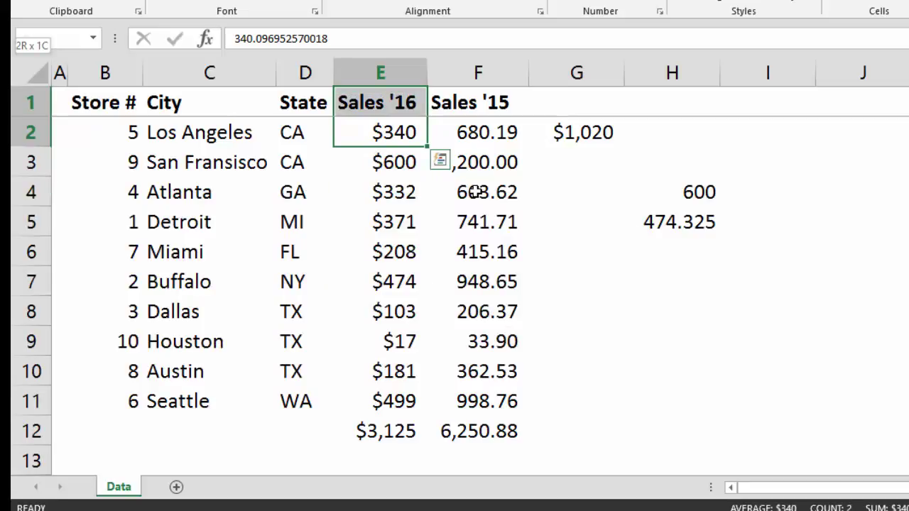
key("Down")
key("Up")
key("ctrl+shift+Down")
key("shift+Down")
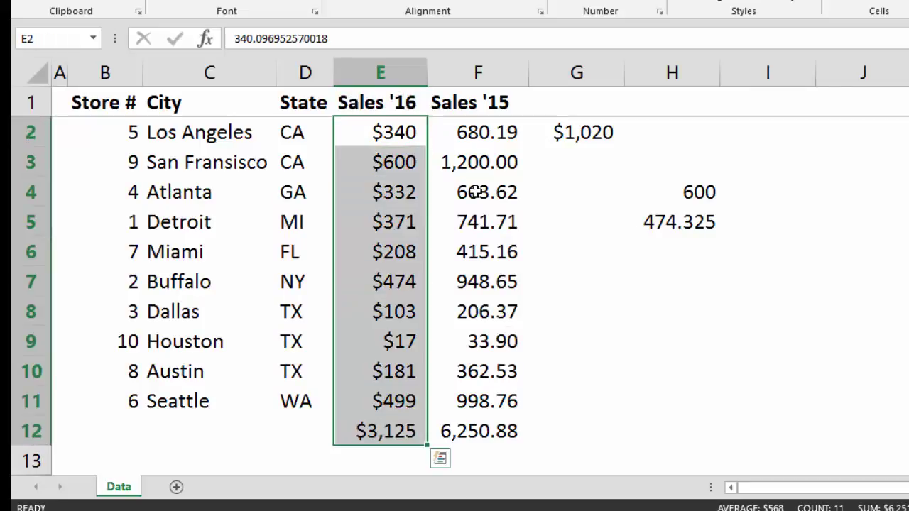
key("ctrl+c")
Bring up the context commands for cell F2 and look through them, including Paste Special, Delete and Quick Analysis.
key("Right")
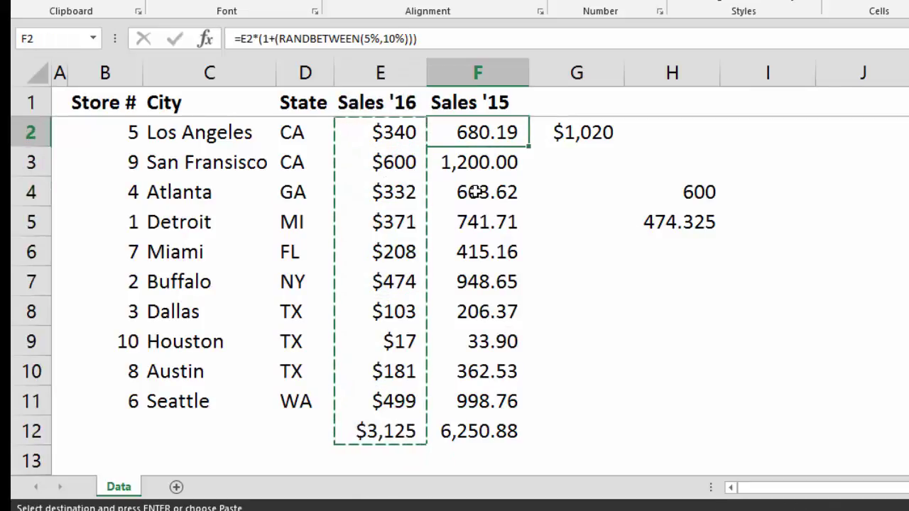
key("Left")
key("Right")
key("shift+F10")
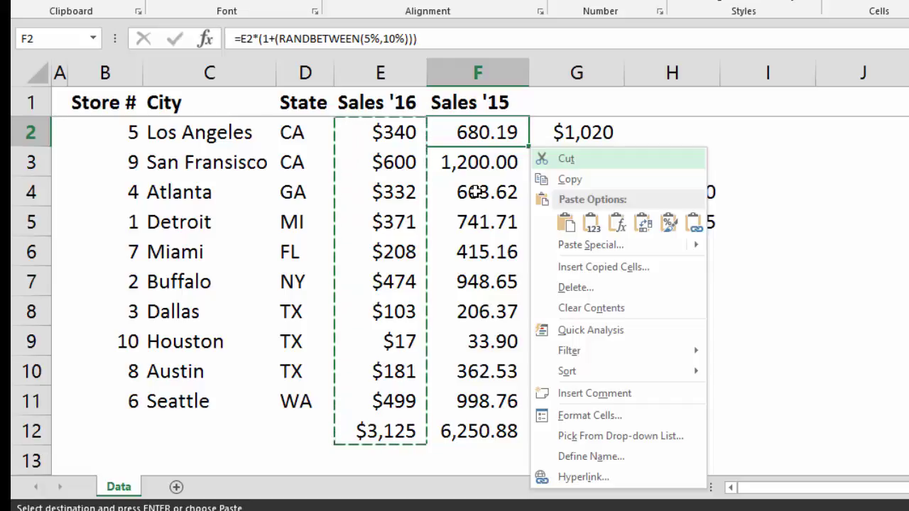
key("Down")
key("Down")
key("Right")
key("Down")
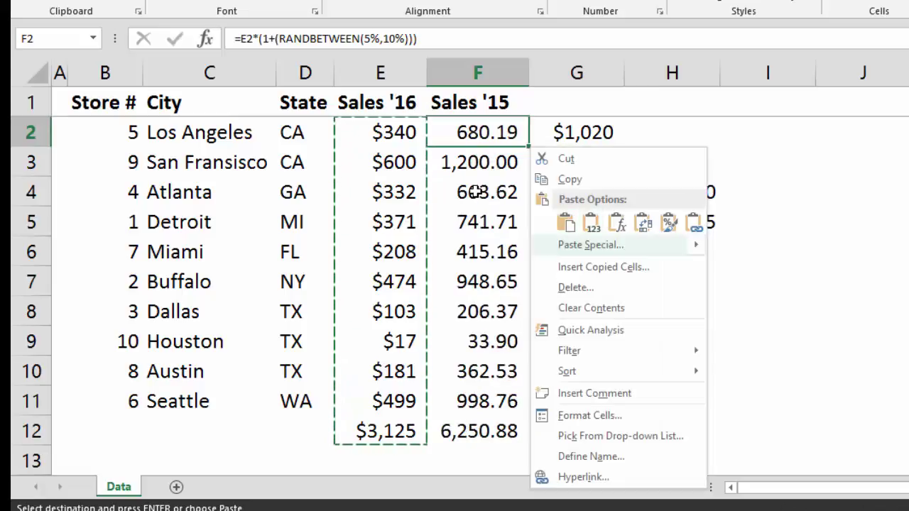
key("Down")
key("Down")
key("Down")
key("Down")
key("Down")
key("Up")
key("Up")
key("Up")
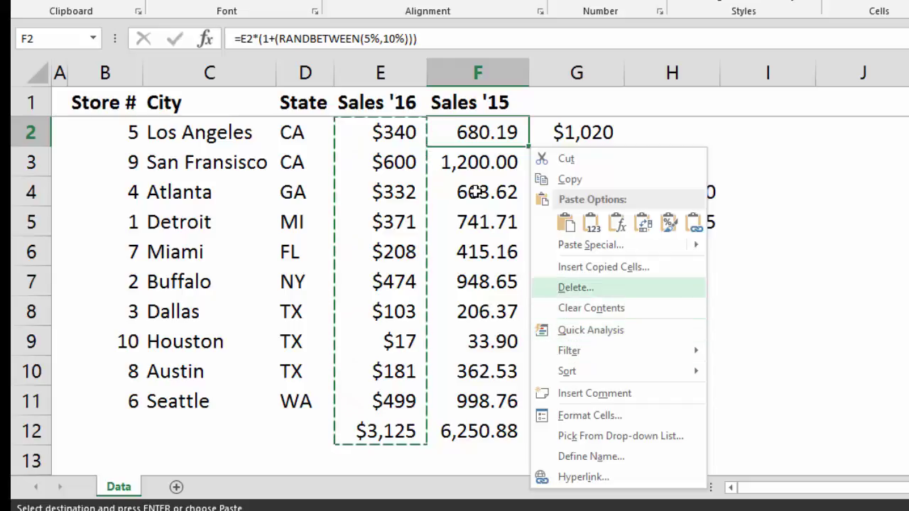
key("Up")
key("Down")
key("Down")
key("Down")
key("Down")
key("Down")
key("Up")
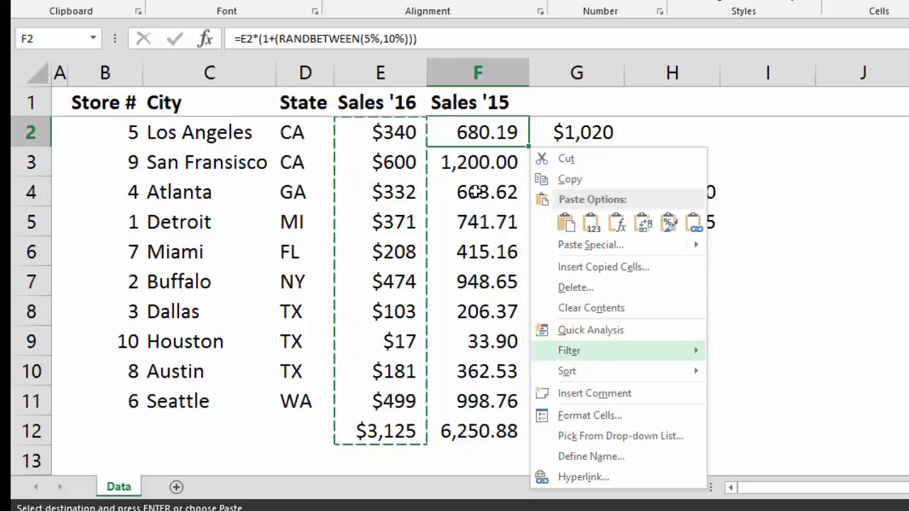
key("Up")
key("Up")
key("Up")
key("Down")
key("Down")
key("Down")
key("Up")
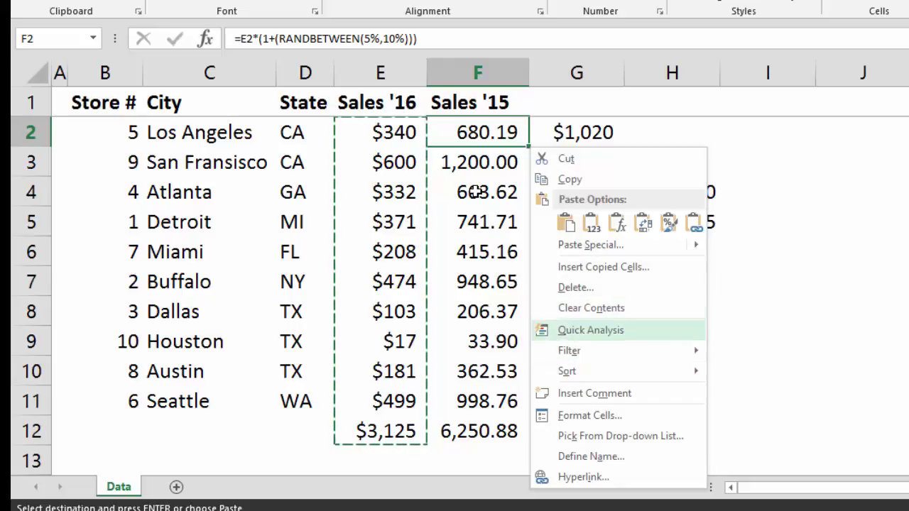
key("Up")
key("Up")
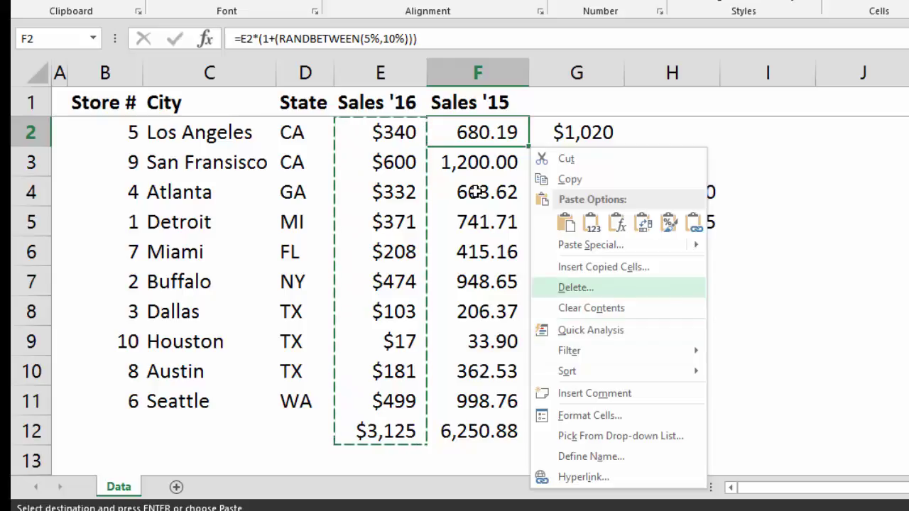
Examine the Filter and Sort options offered for cell F2.
key("Down")
key("Down")
key("Down")
key("Right")
key("Left")
key("Down")
key("Right")
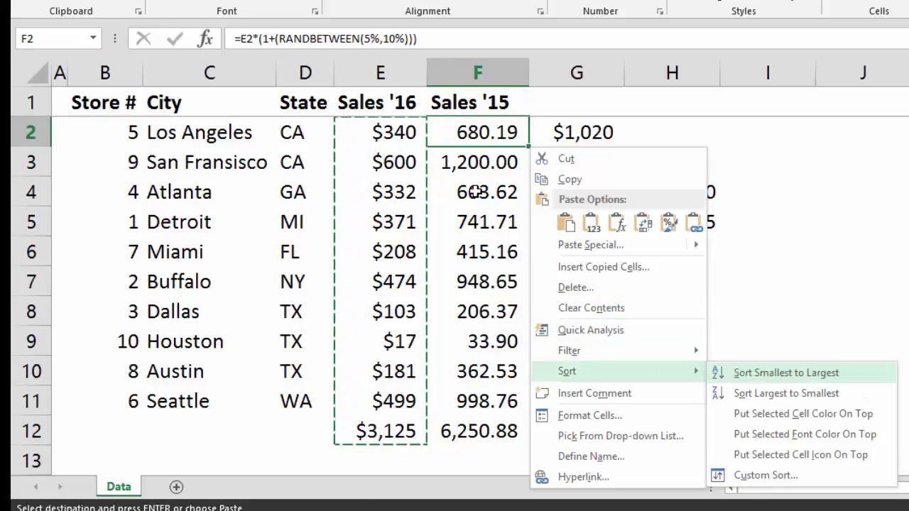
key("Left")
key("Down")
key("Down")
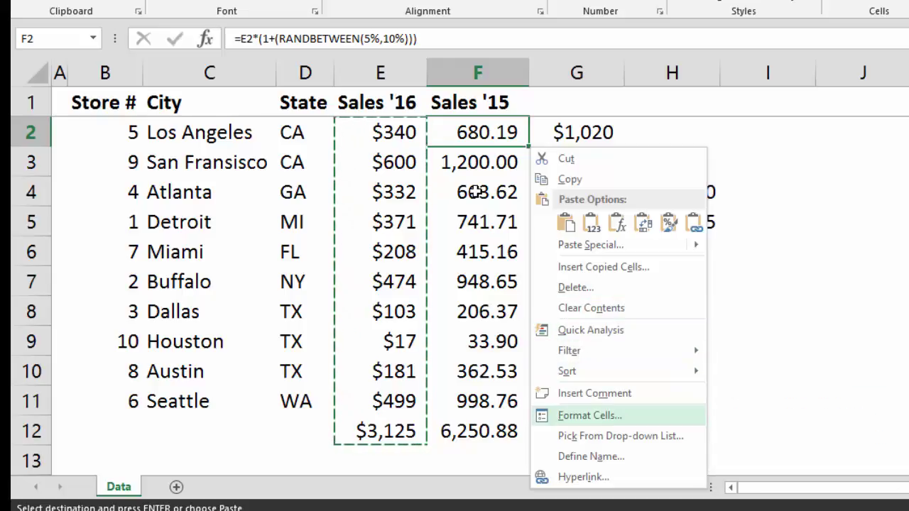
key("Up")
key("Up")
key("Up")
key("Up")
key("Up")
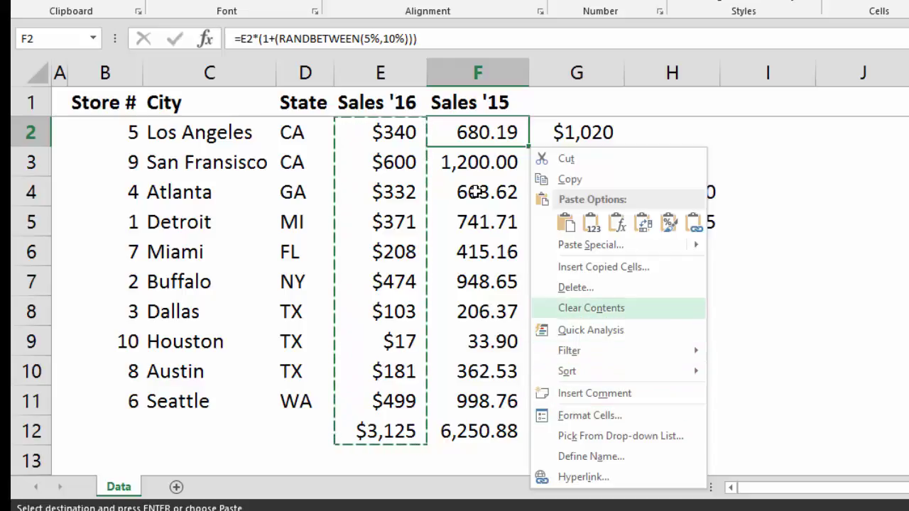
key("Down")
key("Down")
key("Down")
key("Down")
key("Up")
key("Up")
key("Up")
key("Up")
key("Up")
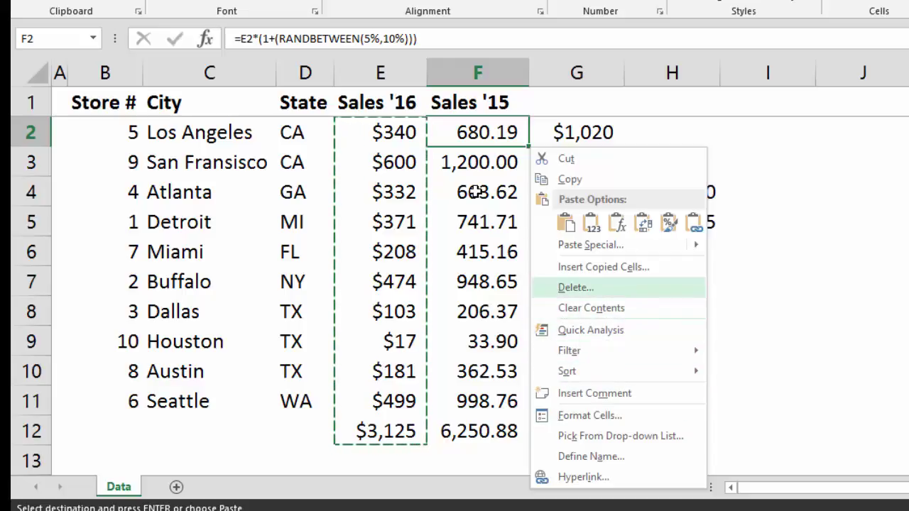
key("Down")
key("Down")
key("Down")
key("Down")
key("Up")
key("Up")
key("Up")
key("Up")
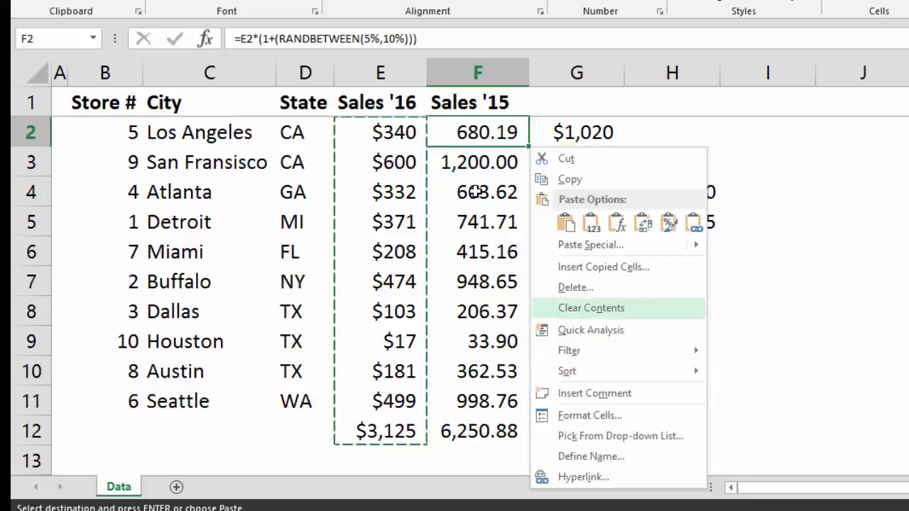
Paste only the formatting of the copied Sales '16 cells onto the Sales '15 column, starting at F2.
key("Up")
key("Up")
key("Up")
key("Up")
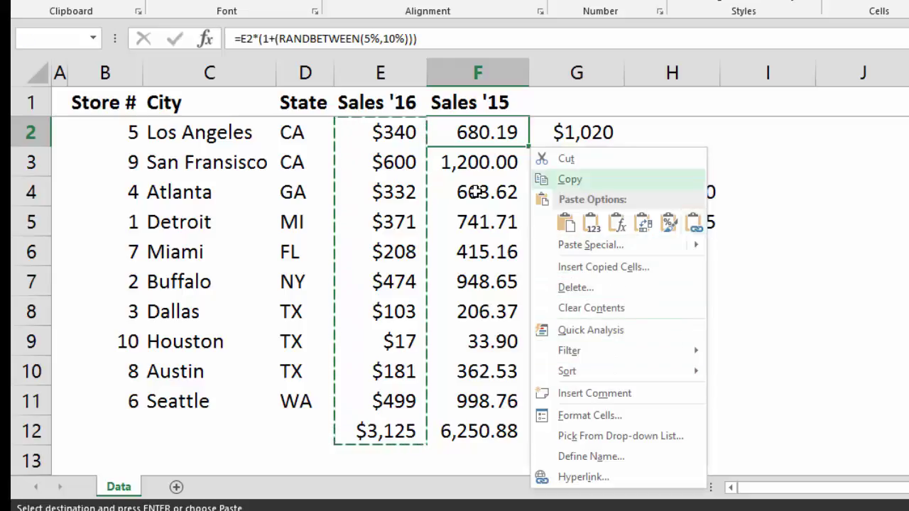
key("Down")
key("Right")
key("Right")
key("Right")
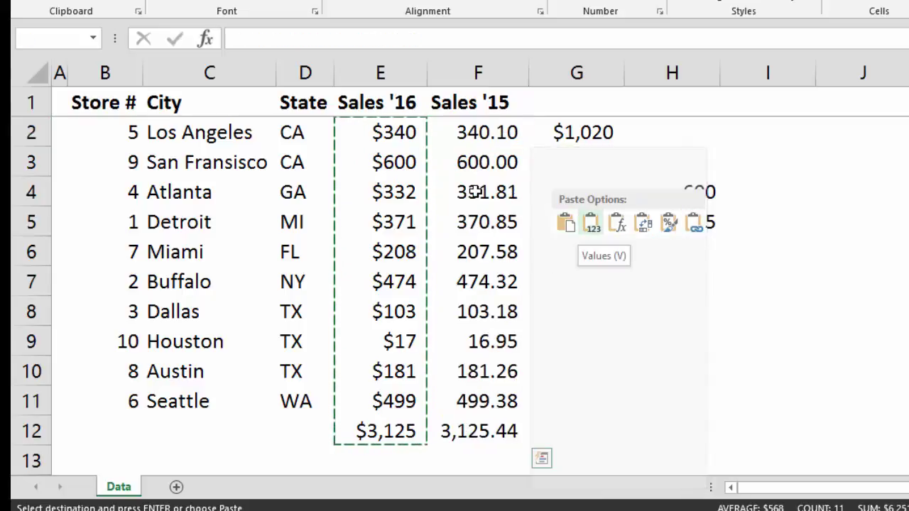
key("Right")
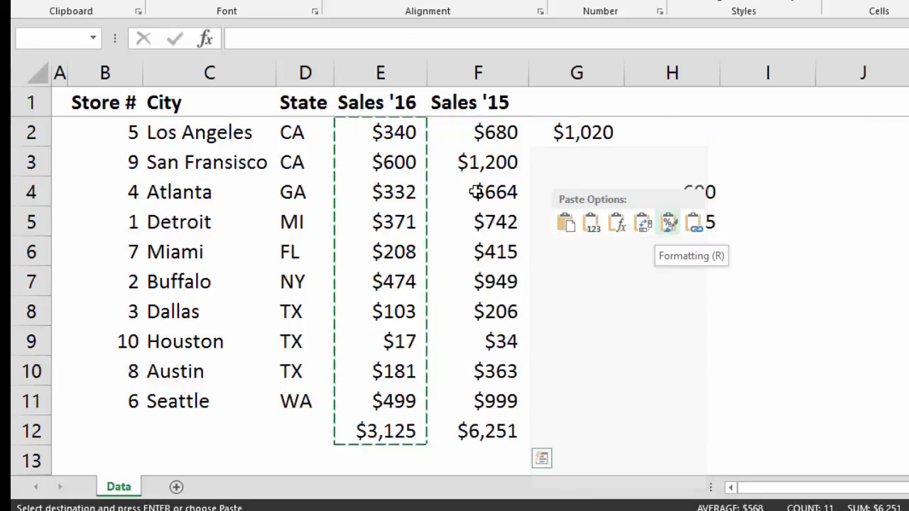
key("Return")
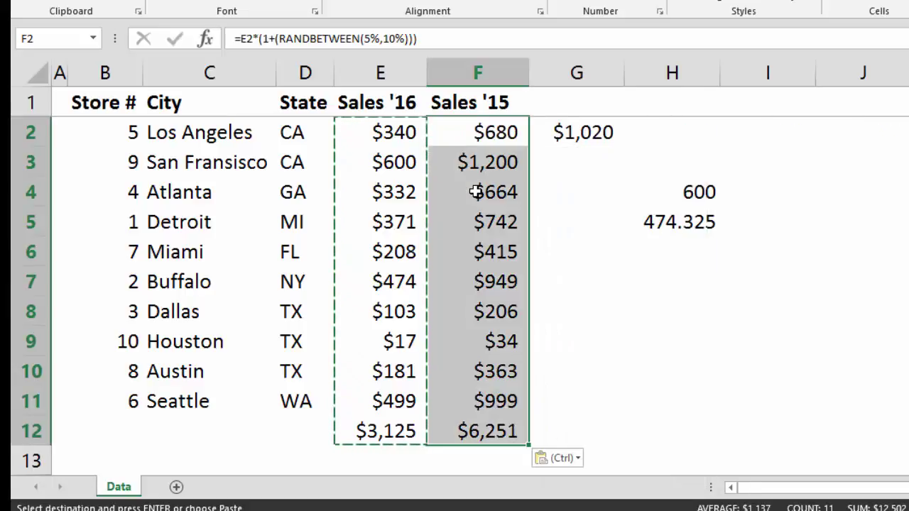
Undo the formatting paste in the Sales '15 column.
key("Left")
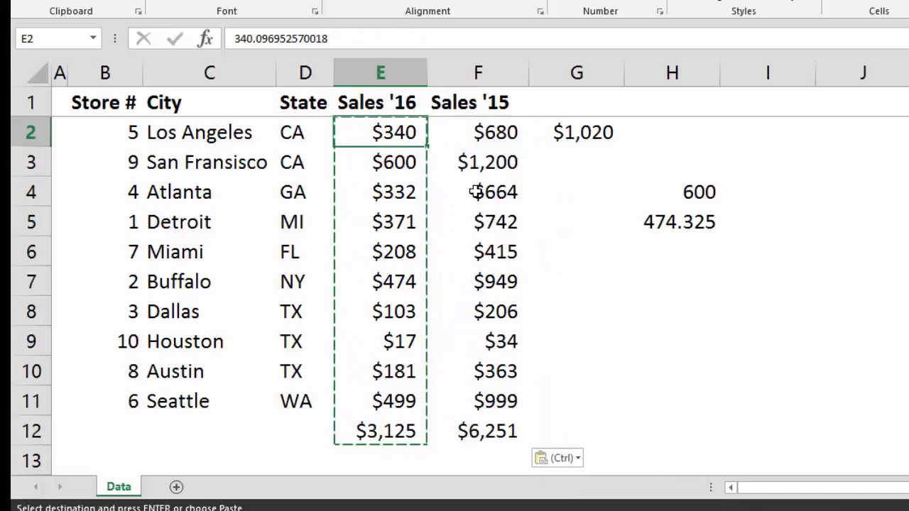
key("ctrl+z")
Apply the formatting of the Sales '16 cells E2:E12 to the Sales '15 range F2:F12, keeping its formulas.
key("Left")
key("ctrl+shift+Down")
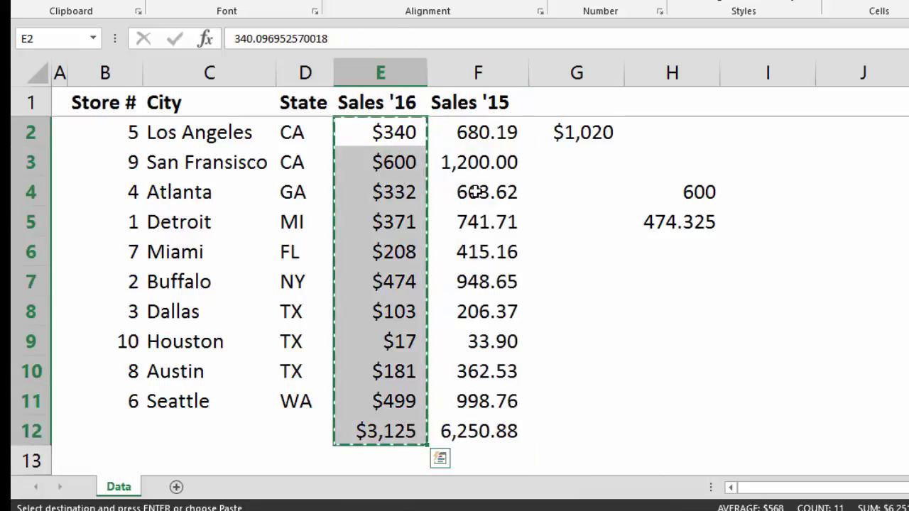
key("Right")
key("ctrl+shift+Down")
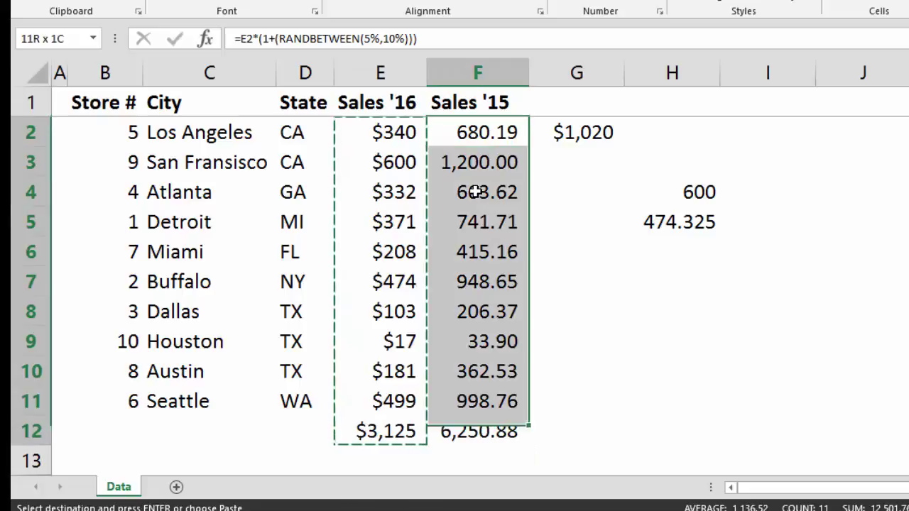
right_click(475, 191)
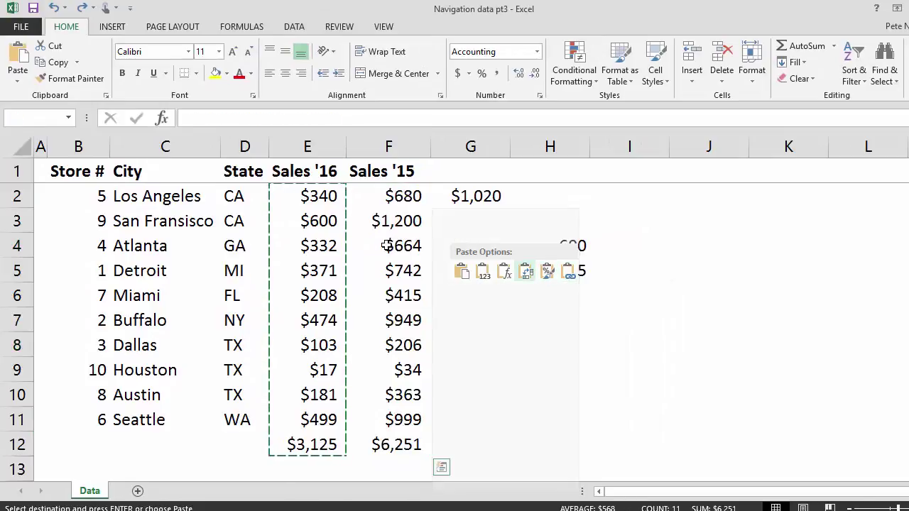
key("Return")
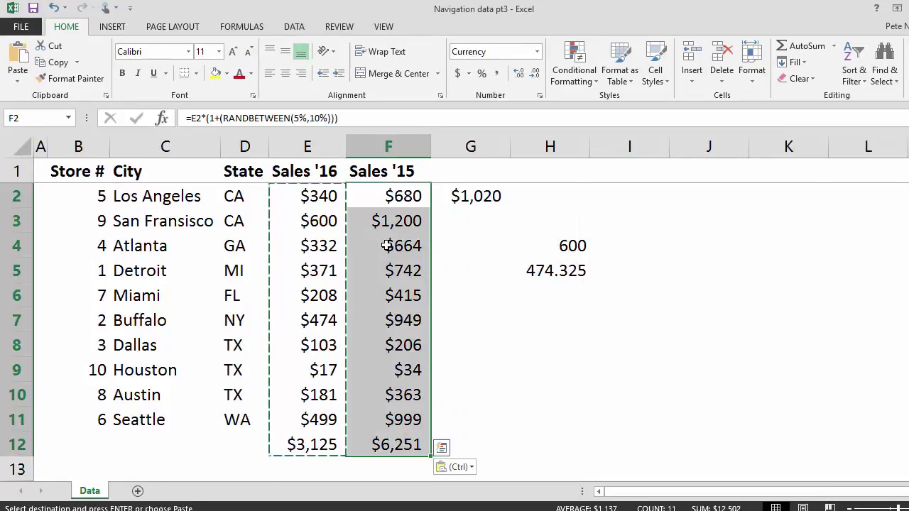